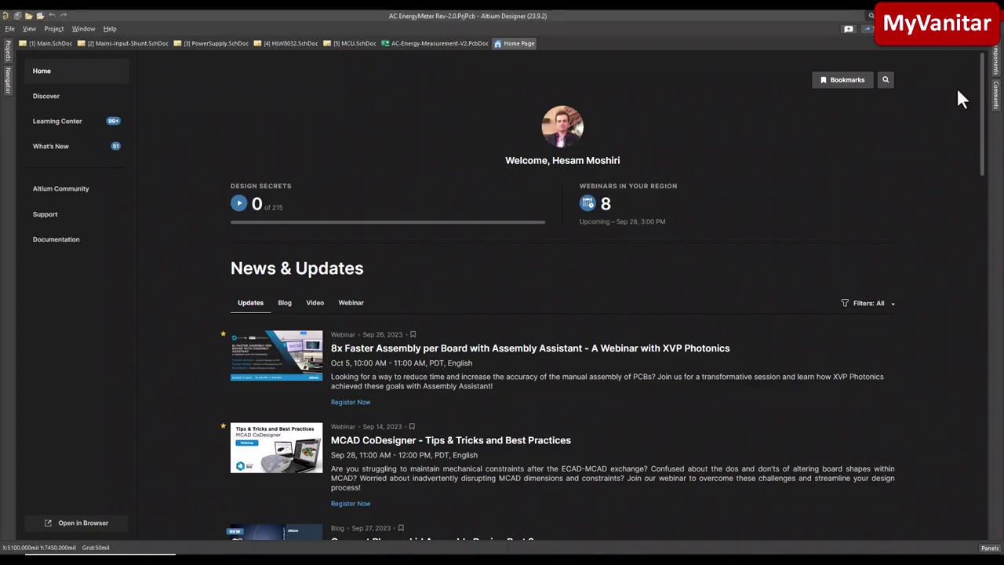
Step: Open the Main top-level schematic sheet and show the project's file tree
mouse_move(981, 78)
left_mouse_down()
mouse_move(980, 320)
mouse_move(980, 81)
left_mouse_up()
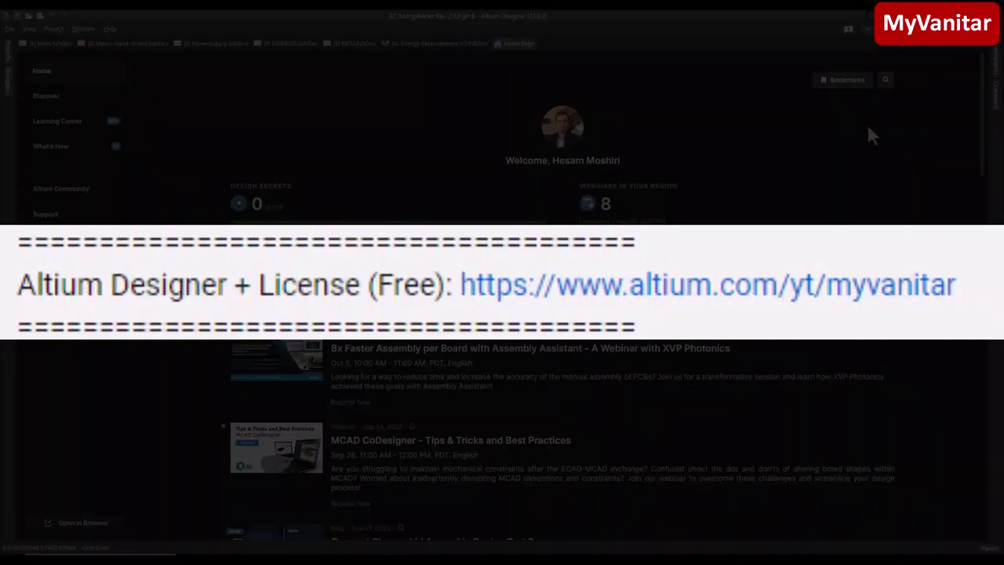
left_click_drag(987, 139, 982, 109)
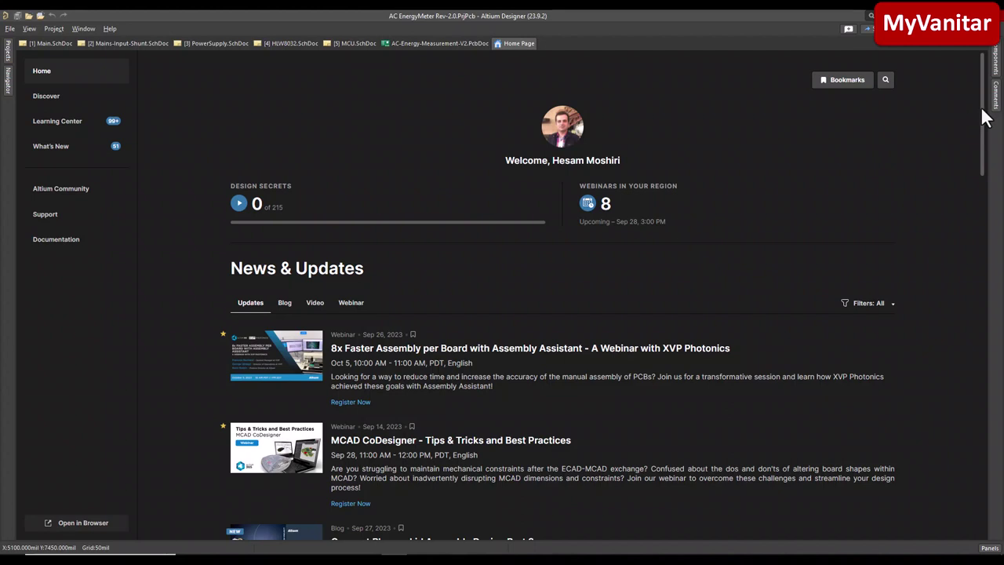
left_click_drag(982, 108, 952, 118)
left_click(51, 43)
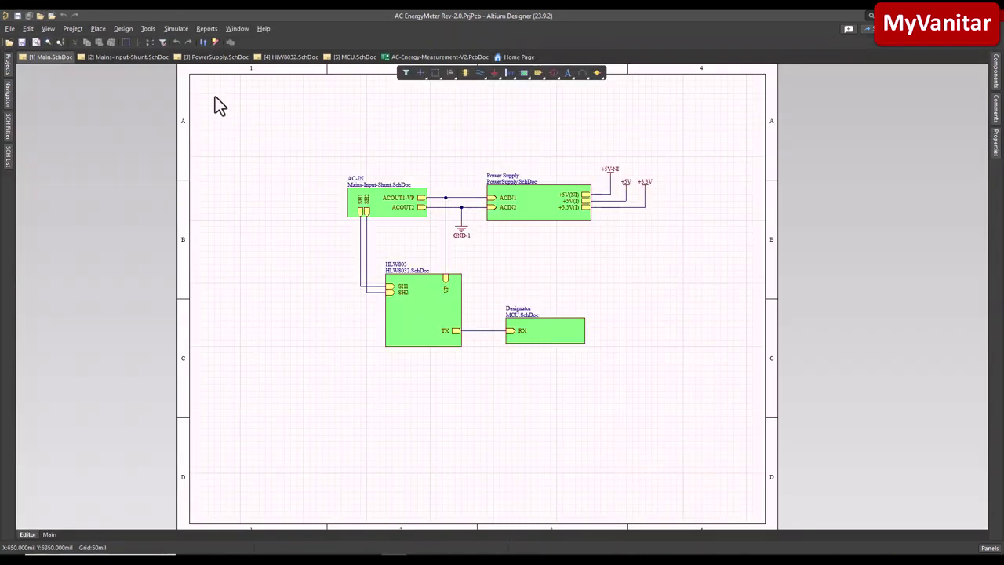
left_click(9, 66)
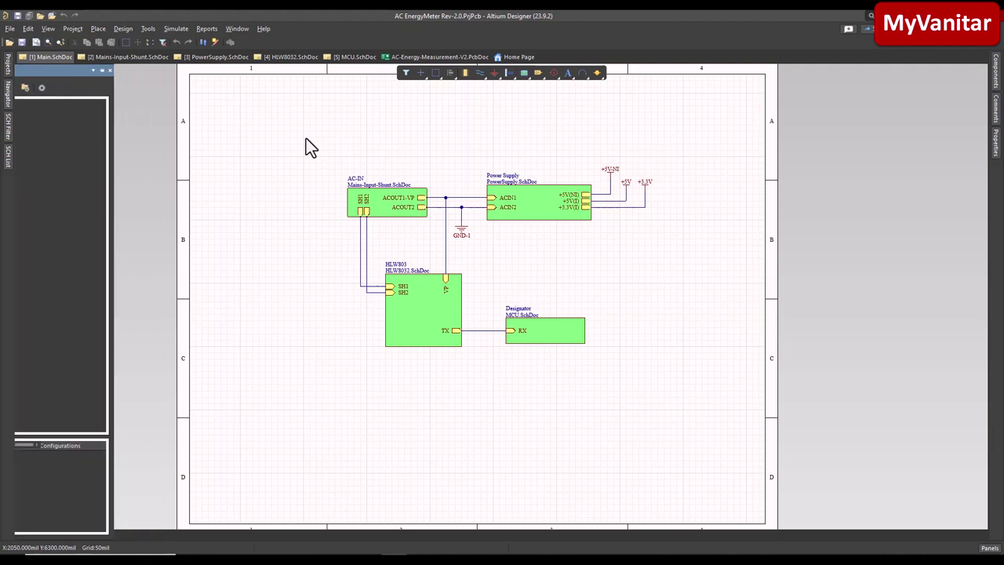
Step: Flip through the Mains-Input-Shunt, PowerSupply, HLW8032 and MCU sheets, then back to PowerSupply
left_click(138, 57)
left_click(220, 58)
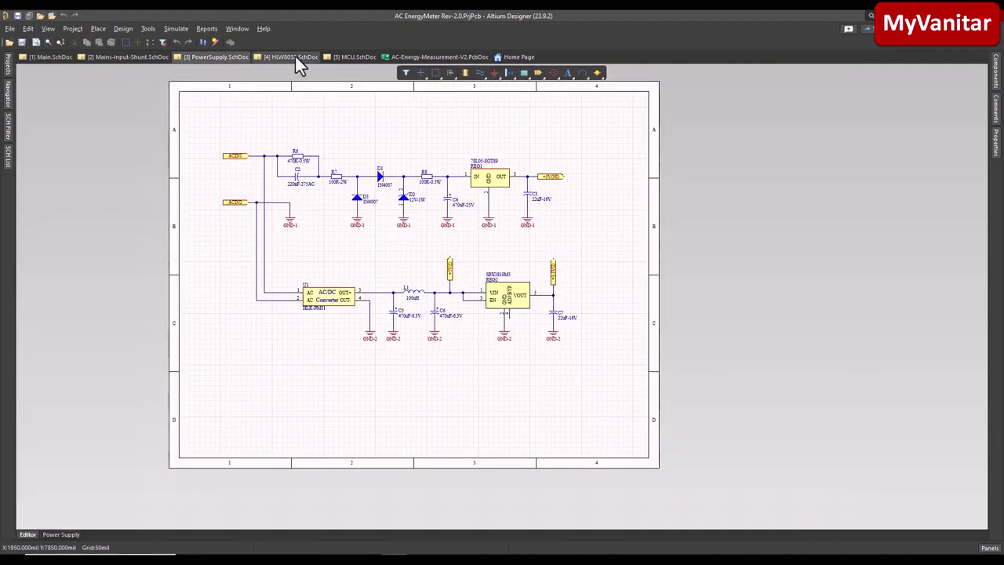
left_click(295, 56)
left_click(345, 57)
left_click(300, 60)
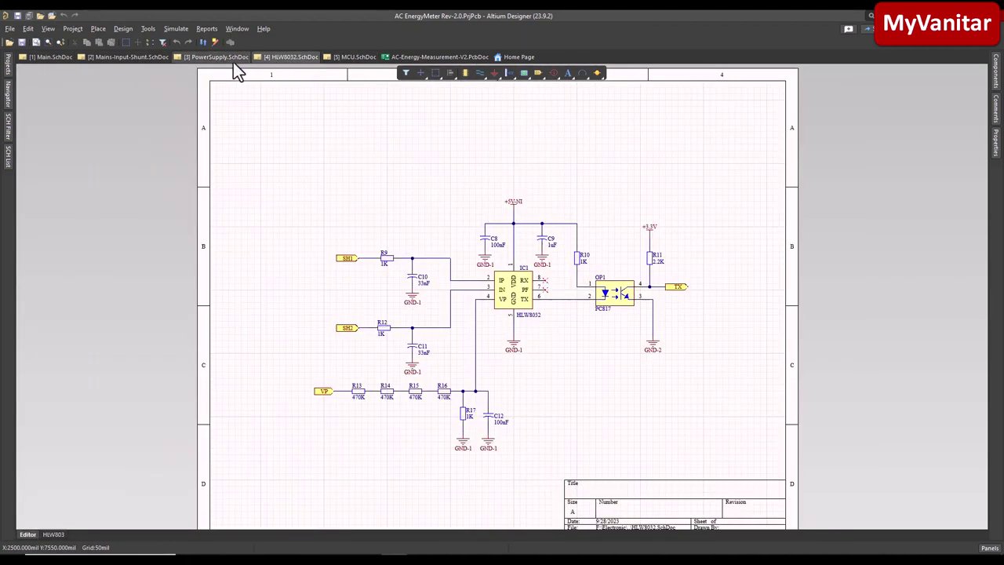
left_click(223, 59)
Step: Inspect the Mains-Input-Shunt, PowerSupply and HLW8032 sheets, panning across the shunt and HLW8032 circuits
left_click(136, 60)
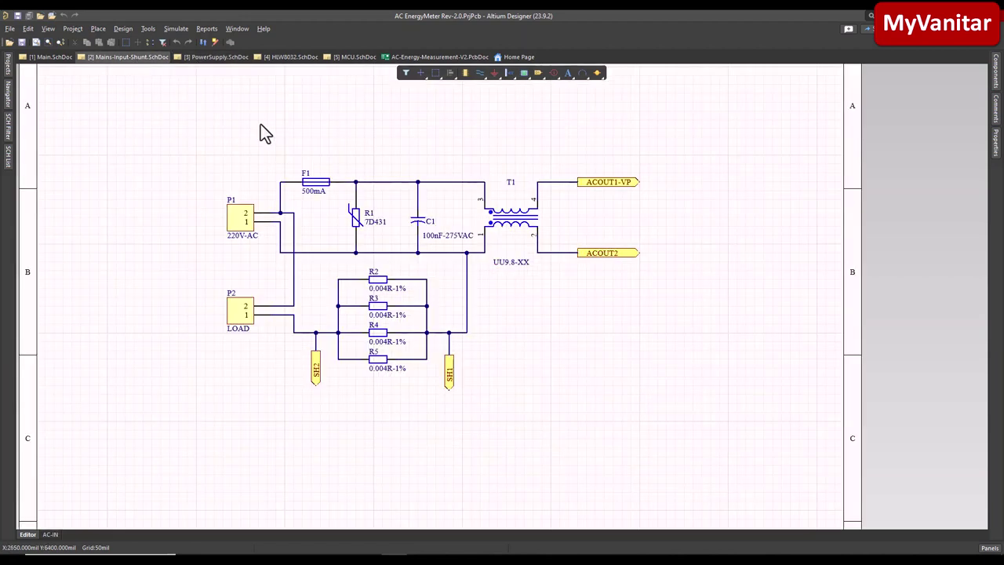
scroll(392, 164, "down", 2, "ctrl")
right_click_drag(416, 159, 365, 168)
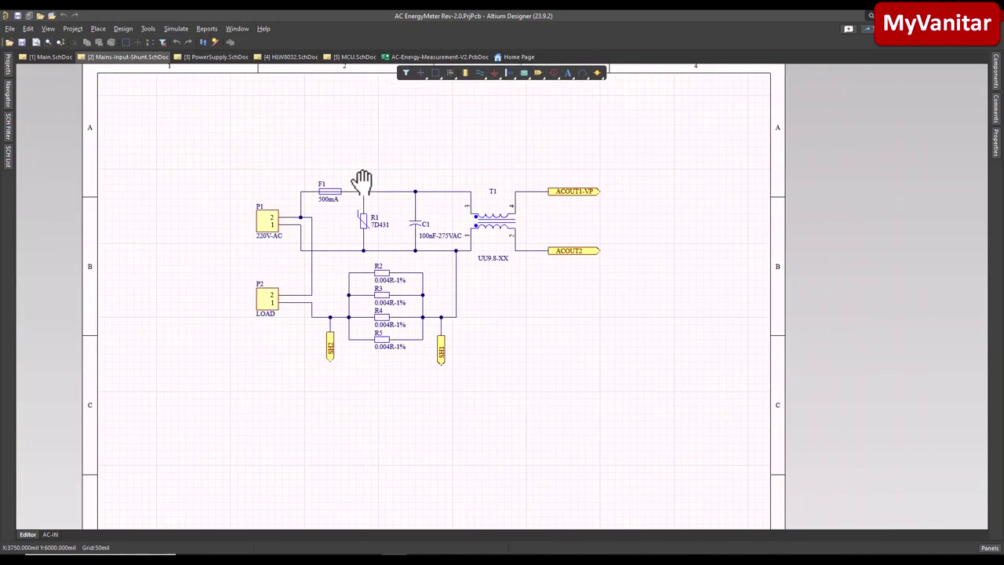
left_click(219, 59)
left_click(294, 59)
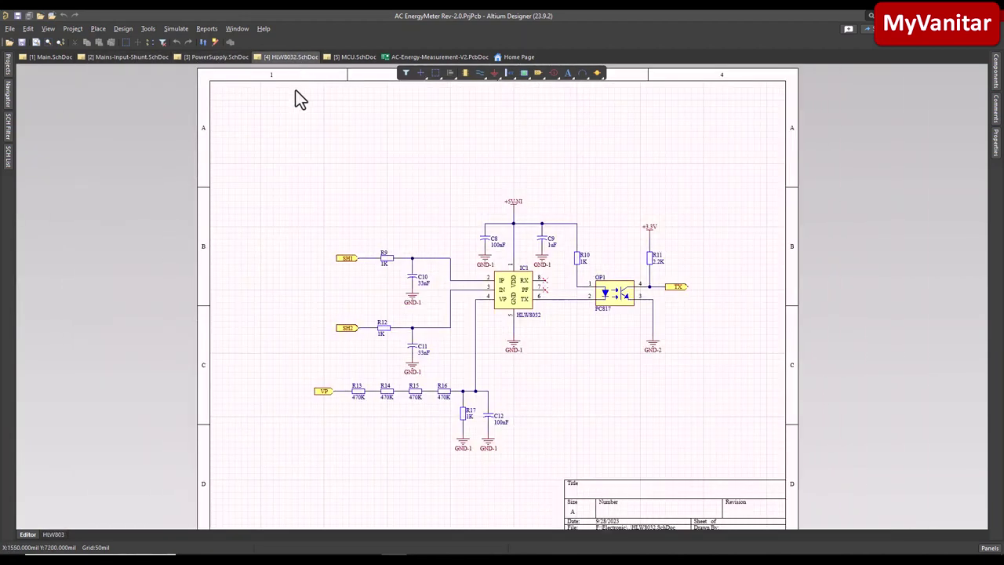
right_click_drag(444, 211, 405, 190)
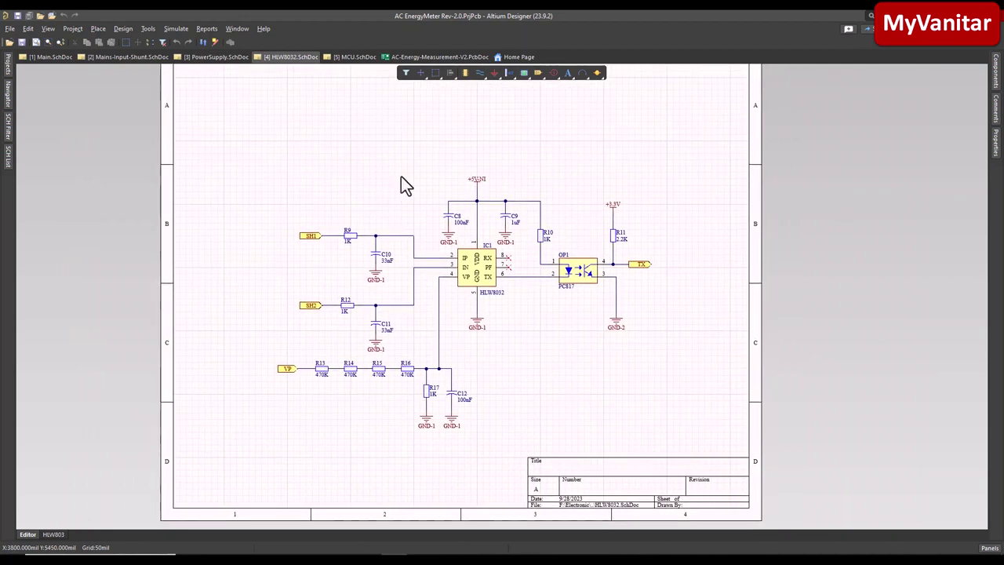
Step: Show the MCU sheet and pan across the STM32G030F6 microcontroller circuit
left_click(347, 56)
scroll(410, 148, "down", 1, "ctrl")
right_click_drag(424, 145, 448, 246)
scroll(433, 192, "up", 1, "ctrl")
scroll(497, 213, "up", 1, "ctrl")
right_click_drag(666, 285, 518, 261)
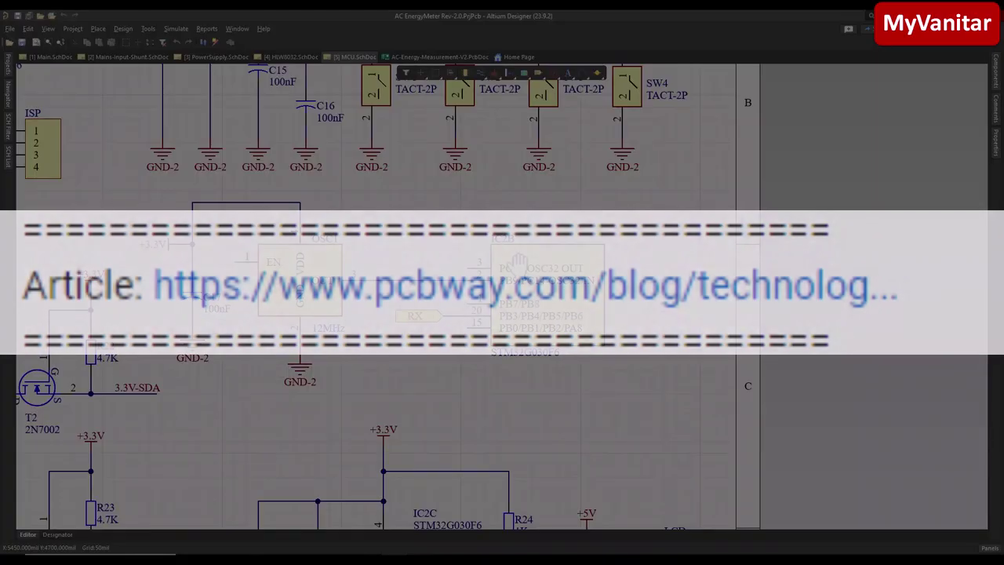
scroll(518, 252, "up", 1, "ctrl")
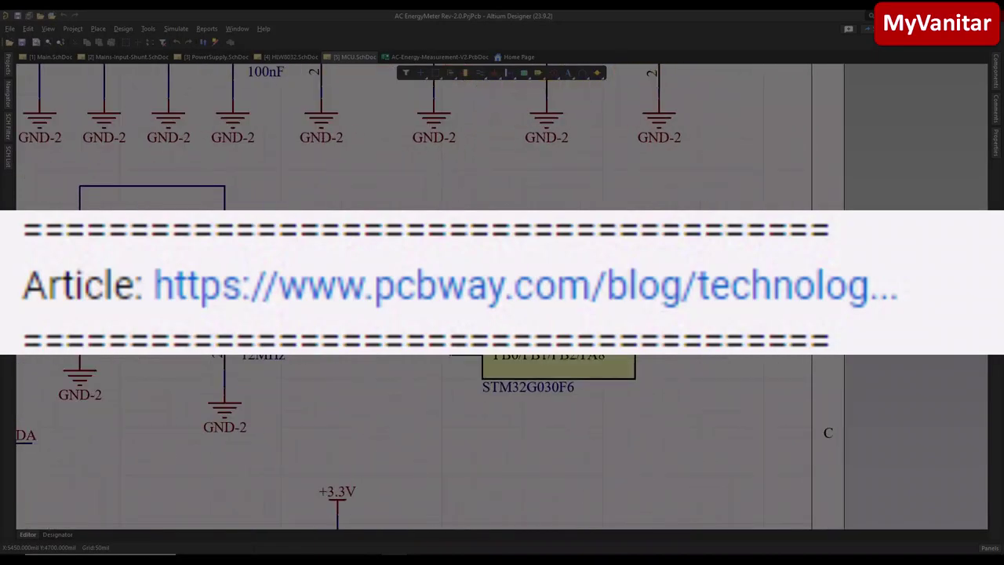
right_click_drag(520, 255, 565, 260)
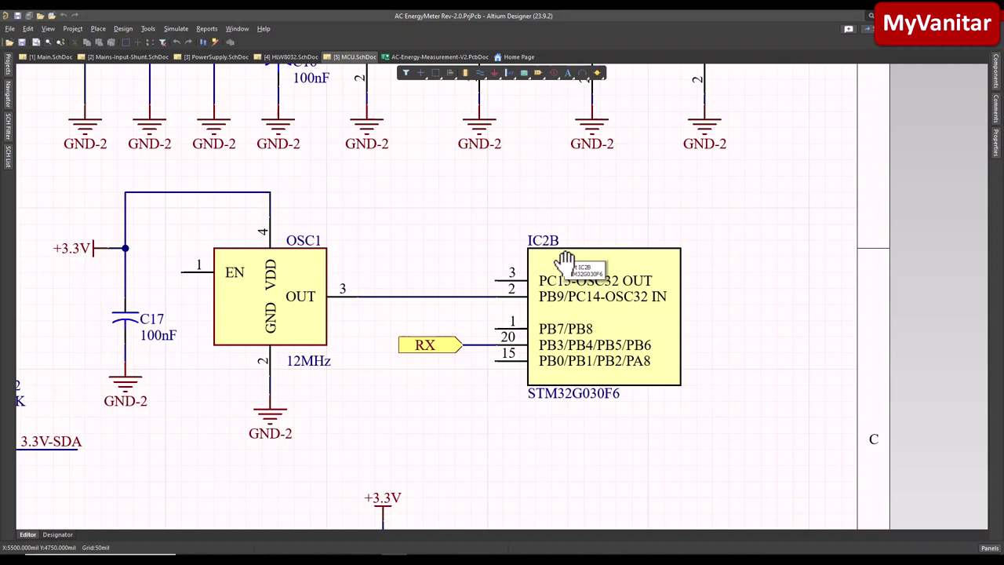
right_click_drag(586, 310, 569, 271)
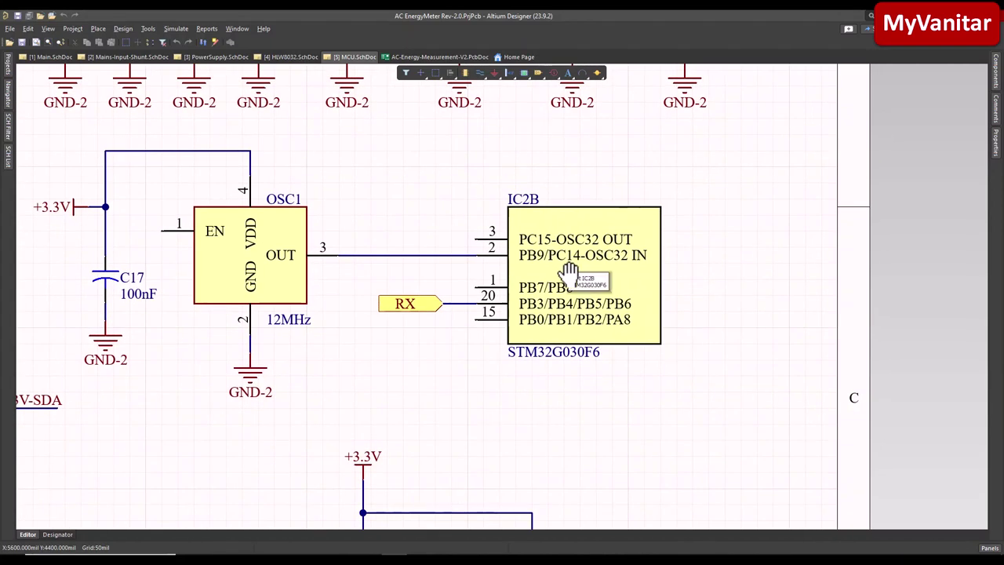
left_click(536, 361)
scroll(537, 361, "up", 3, "ctrl")
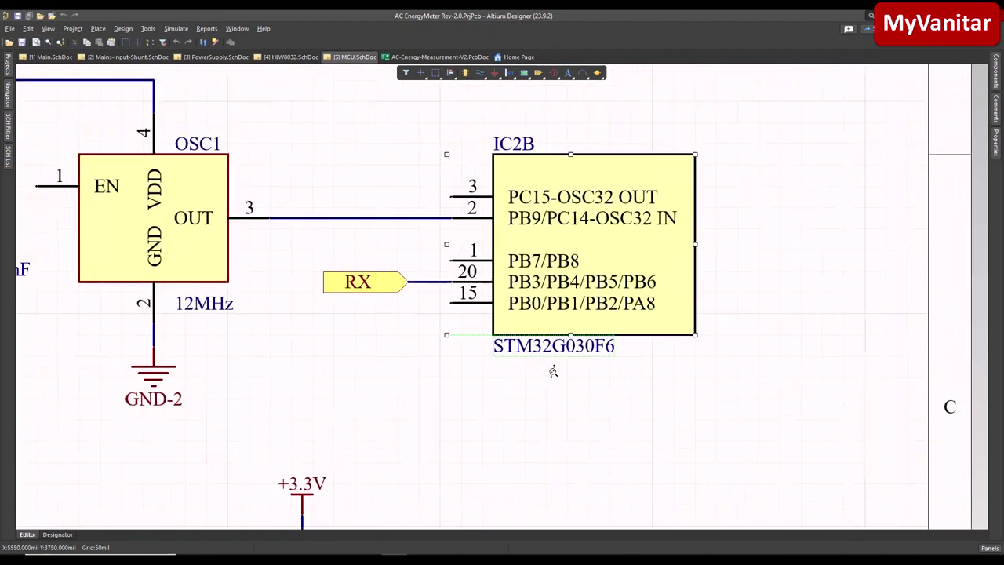
left_click(542, 397)
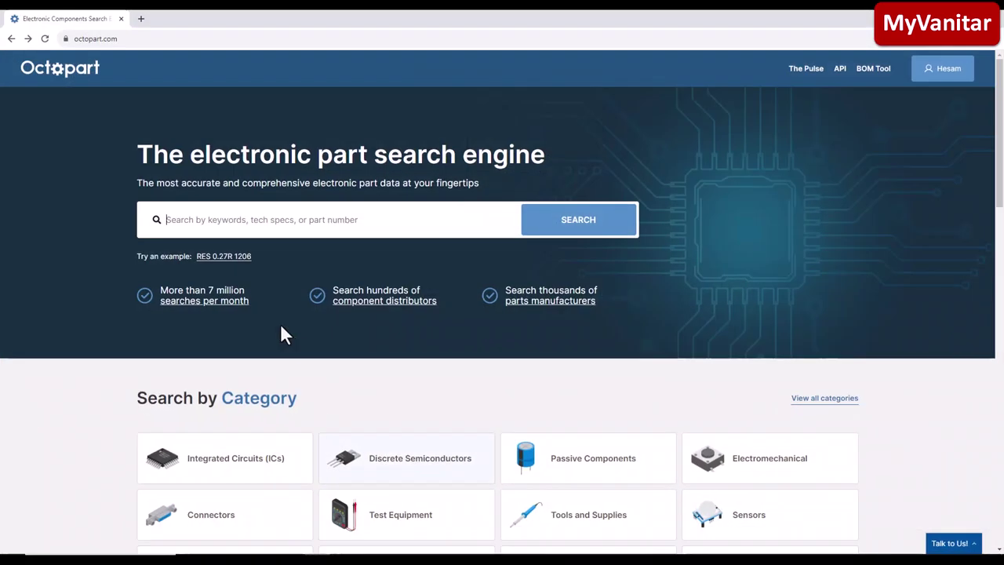
Step: Search Octopart for STM32g030f6 and open the STM32G030F6P6 part page
left_click(197, 223)
type("STM32")
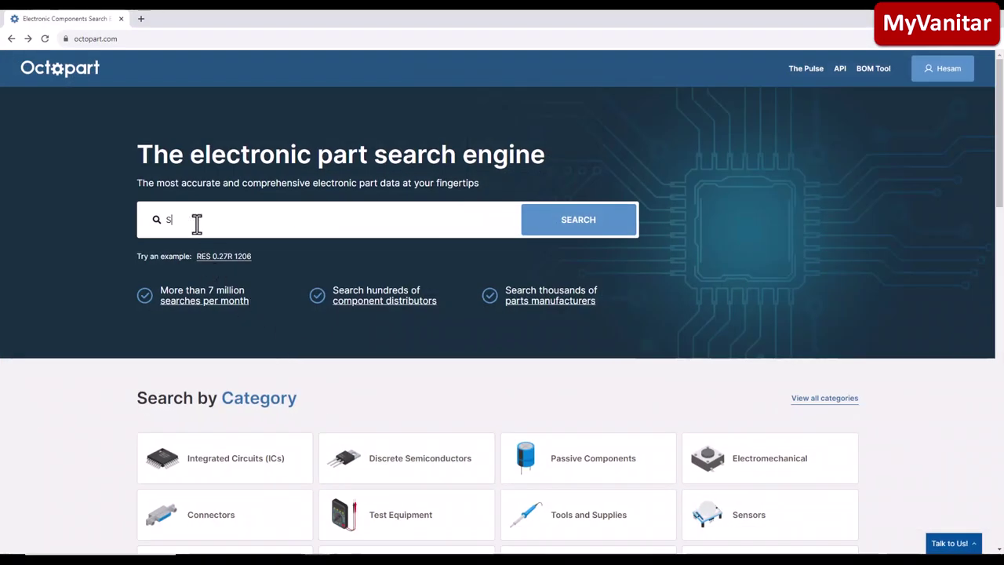
type("g030f6")
key("Return")
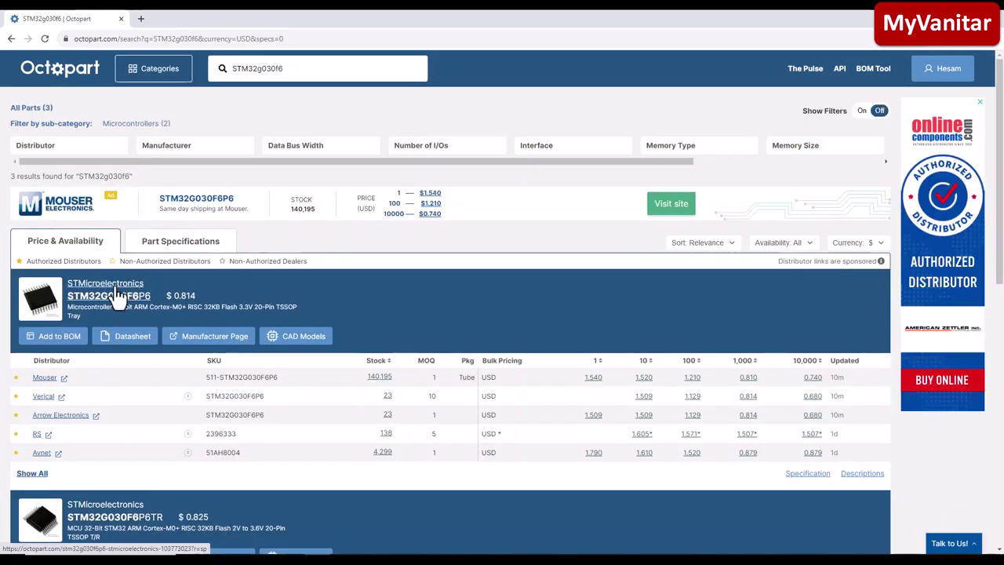
left_click(113, 294)
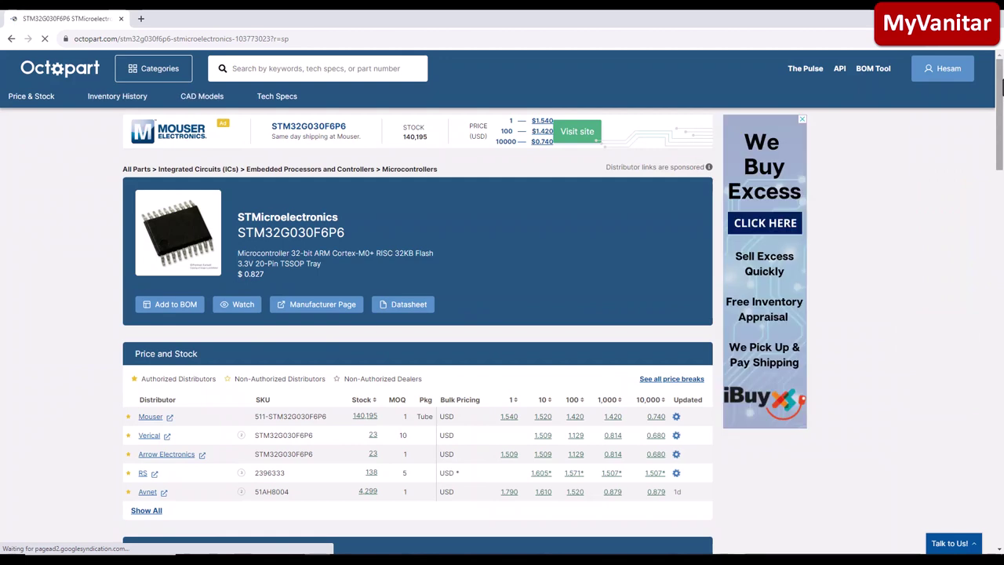
scroll(994, 102, "down", 1)
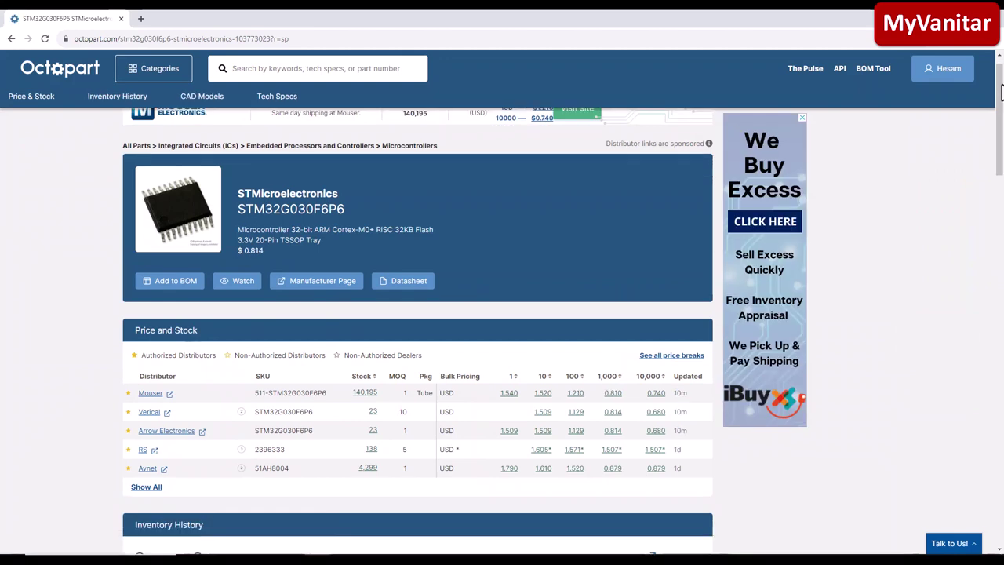
left_click_drag(1000, 90, 989, 282)
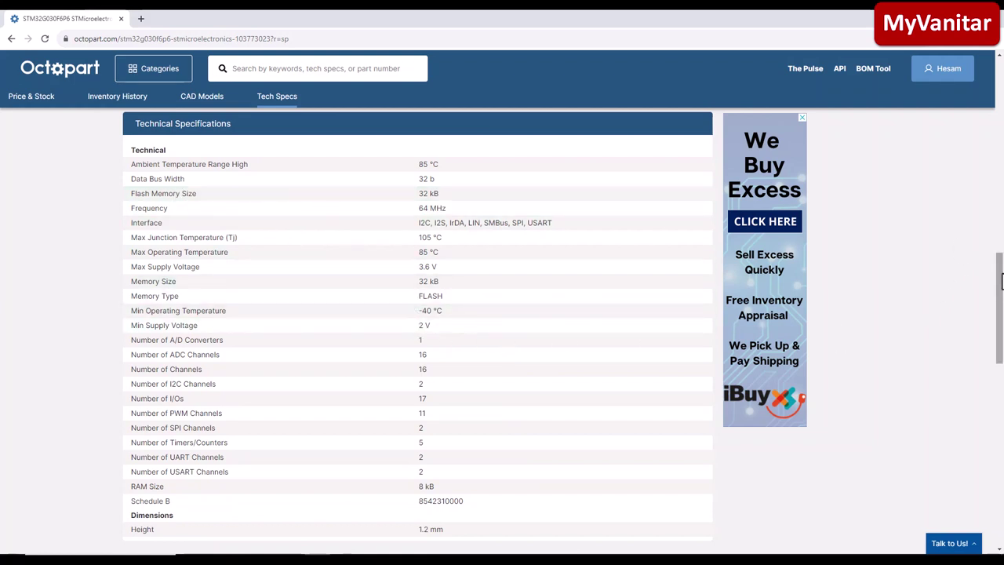
left_click_drag(999, 283, 999, 301)
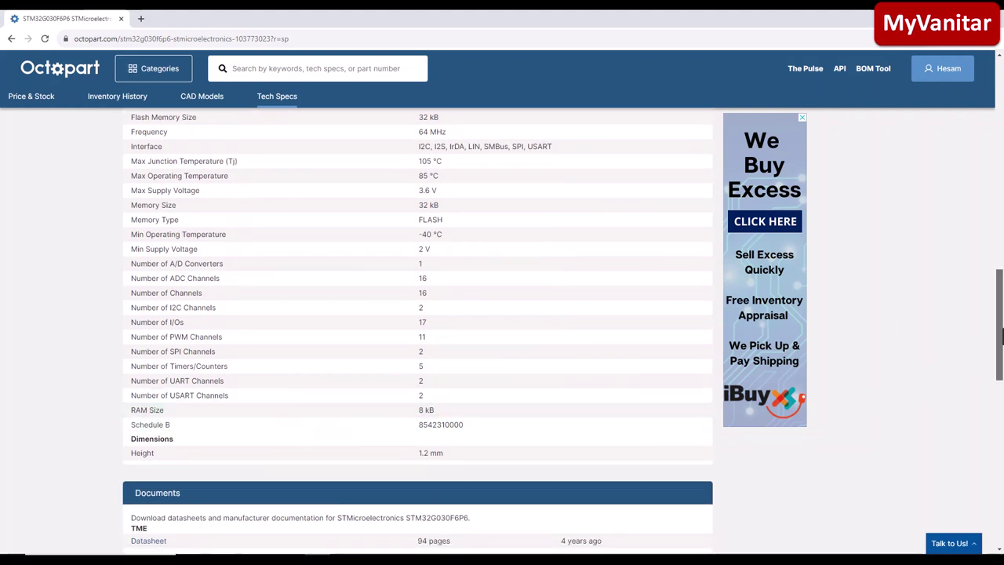
mouse_move(996, 329)
left_mouse_down()
mouse_move(999, 308)
mouse_move(1000, 320)
left_mouse_up()
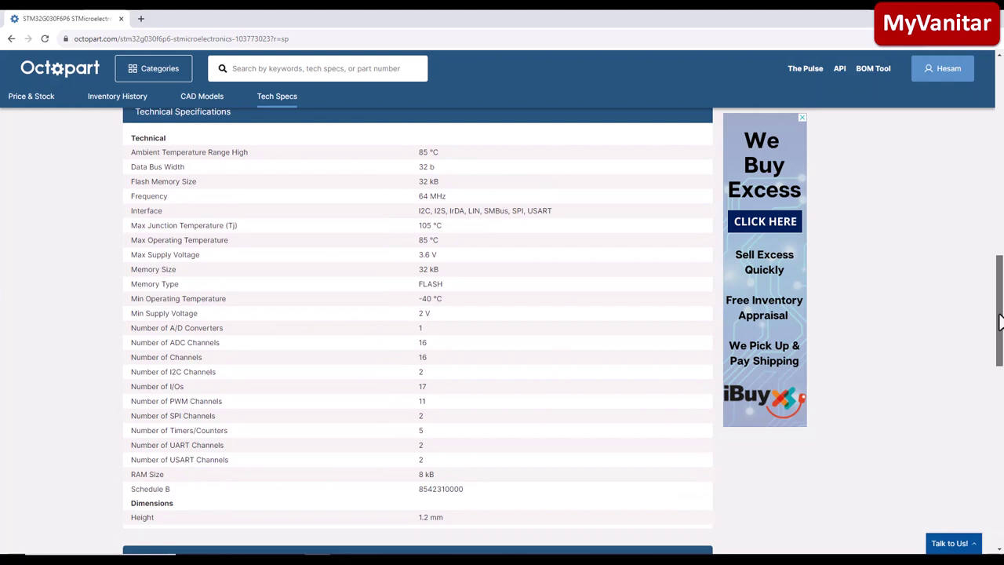
left_click_drag(999, 320, 1000, 106)
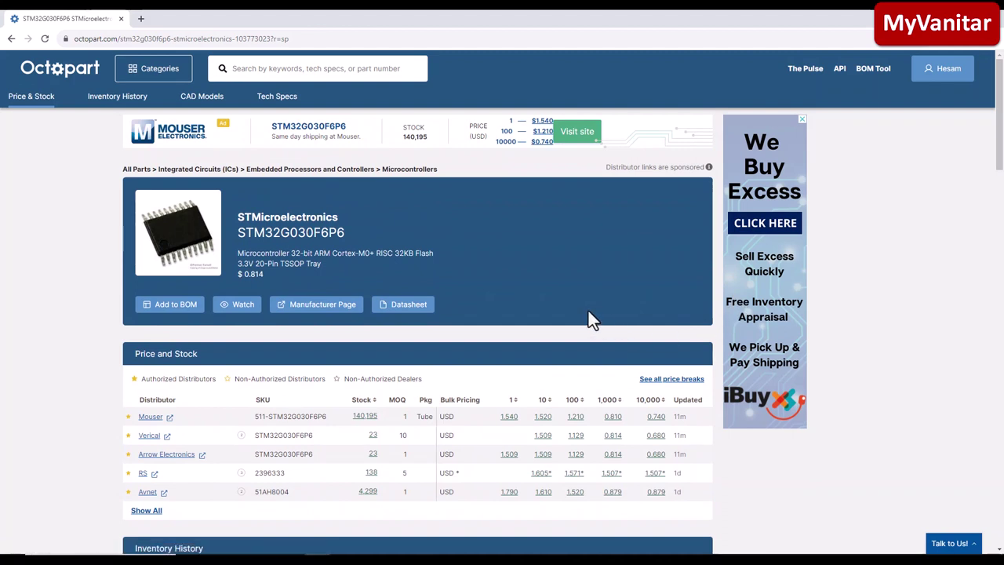
key("alt+Tab")
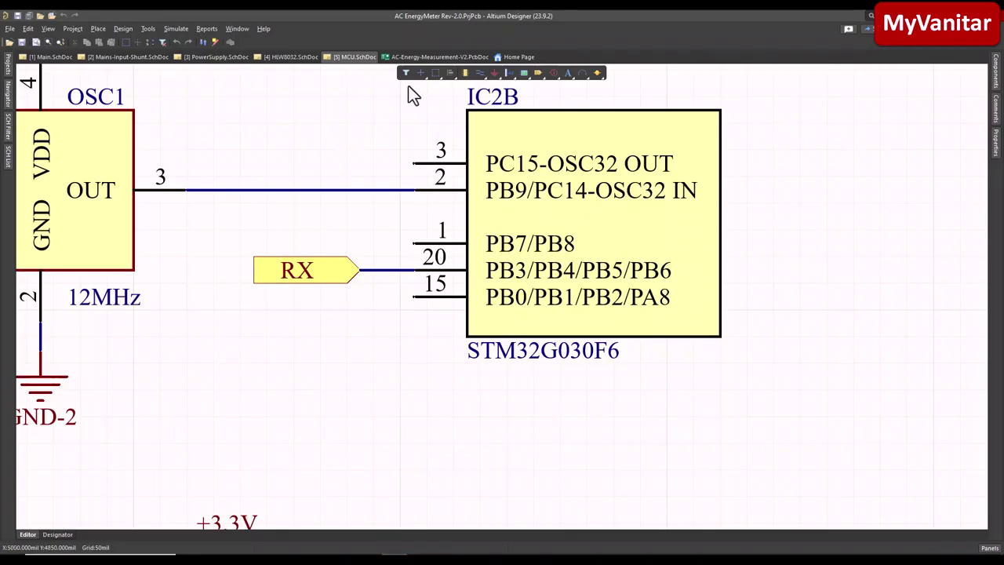
Step: Show the PCB layout, compare Bottom and Top Layer, and display the board information
left_click(414, 57)
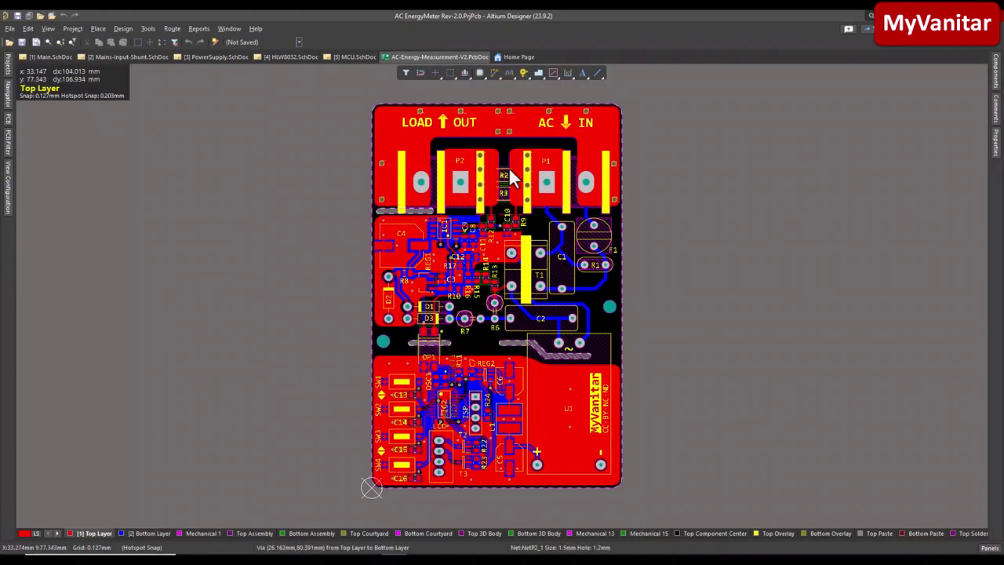
scroll(508, 179, "up", 1, "ctrl")
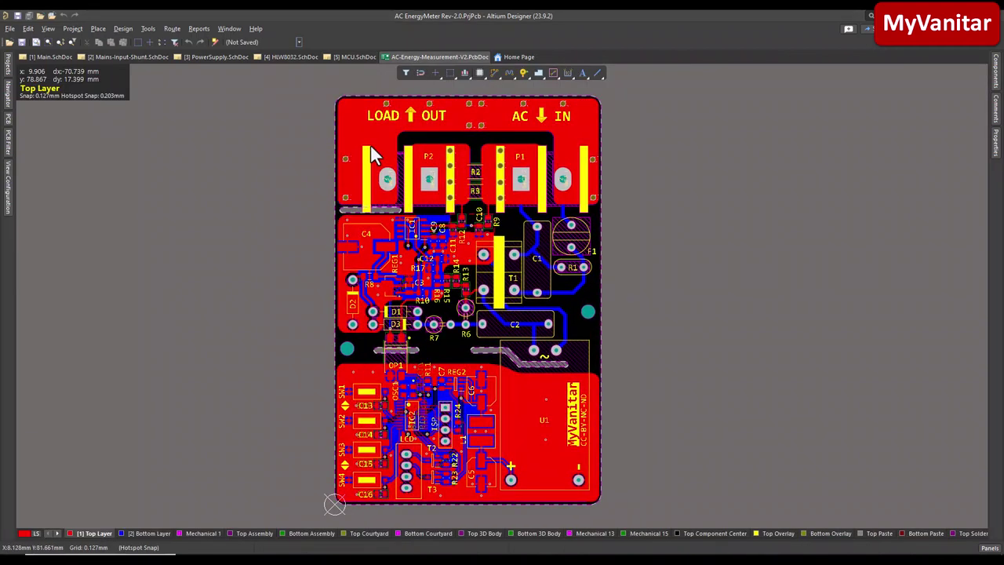
right_click_drag(494, 258, 502, 255)
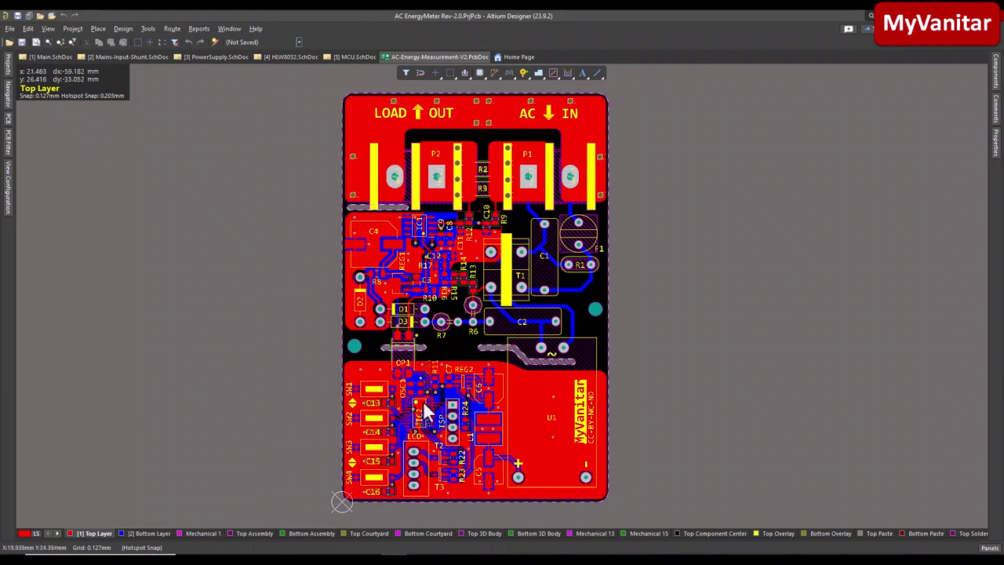
left_click(153, 533)
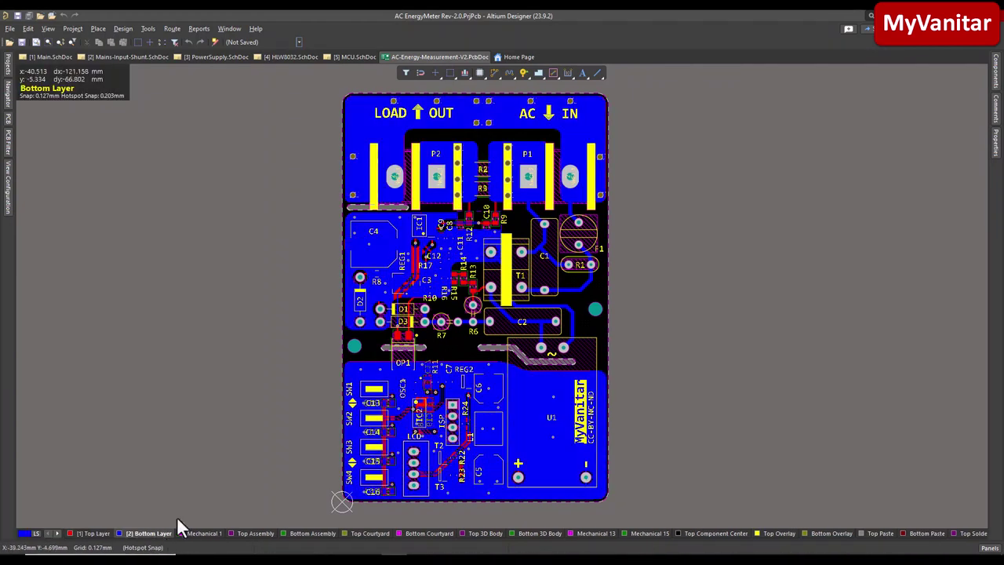
left_click(103, 533)
left_click(995, 151)
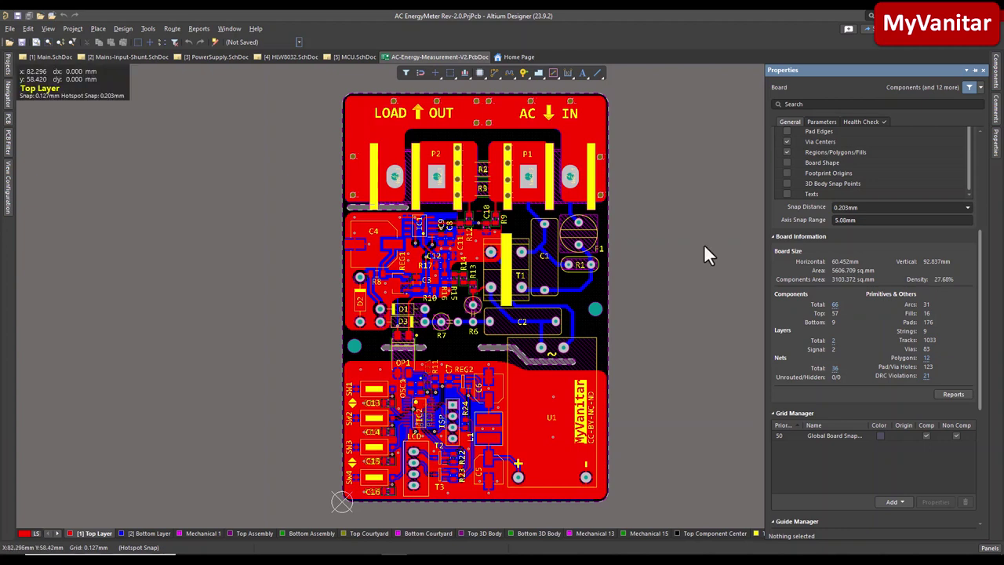
Step: Hide the board information panel and inspect power-section footprints R1, C1, T1 and C2
key("shift+h")
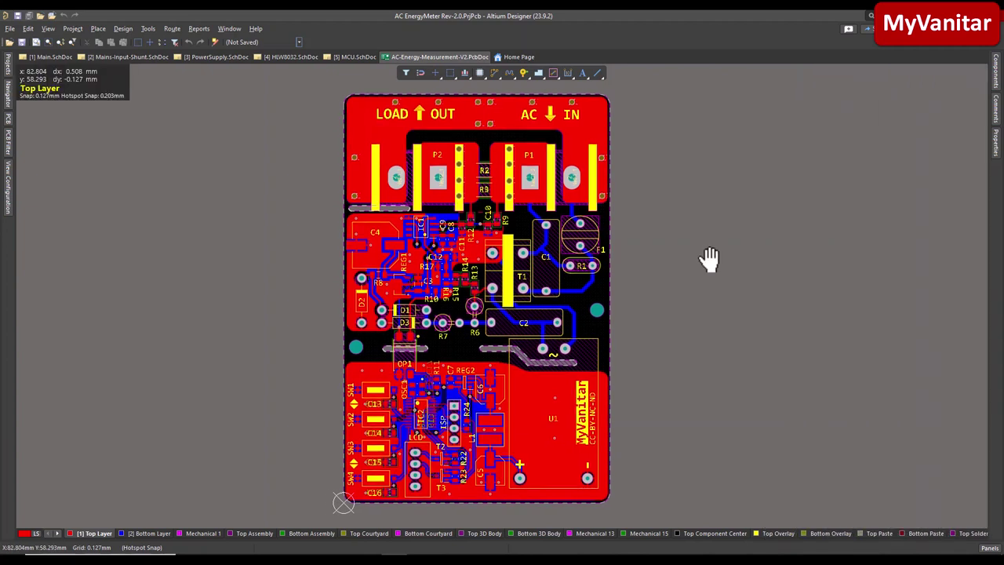
scroll(644, 252, "up", 1, "ctrl")
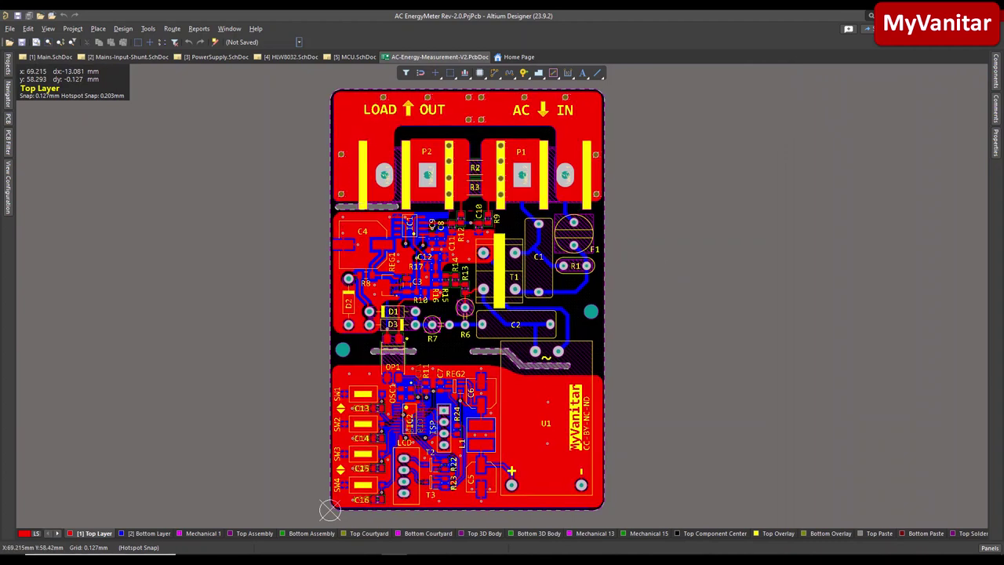
scroll(604, 192, "up", 4, "ctrl")
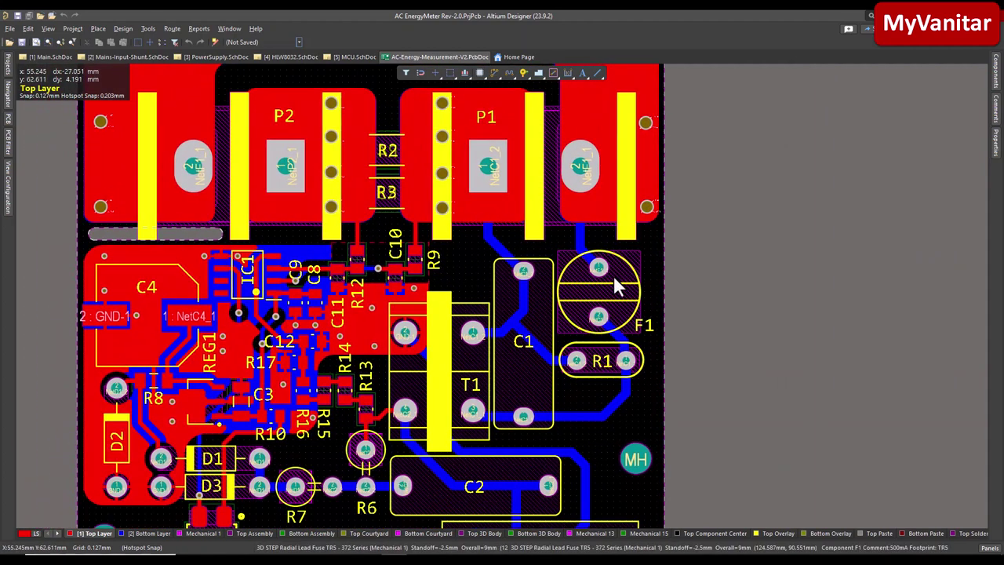
left_click(600, 359)
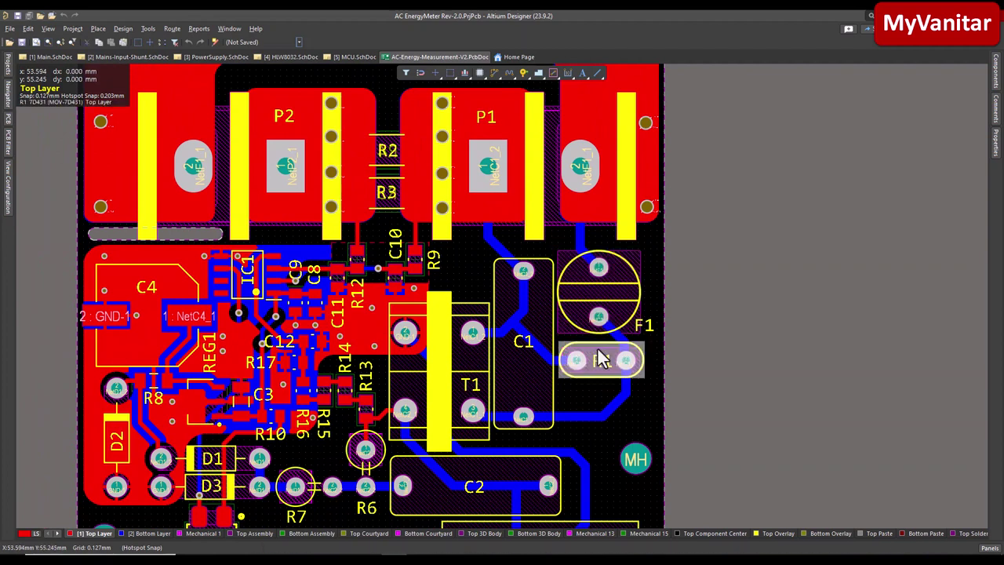
left_click(529, 368)
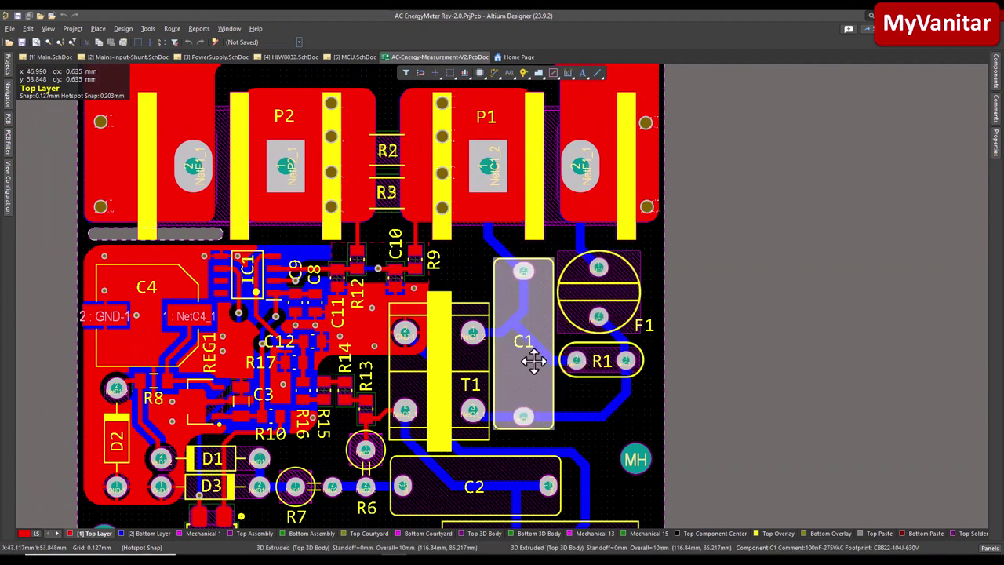
right_click_drag(518, 377, 565, 298)
left_click(461, 334)
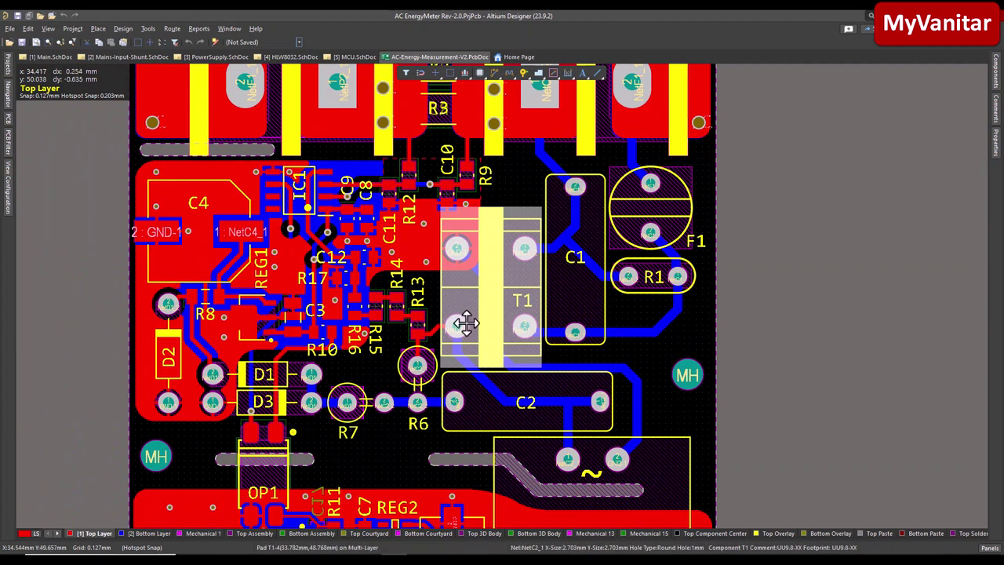
left_click(480, 421)
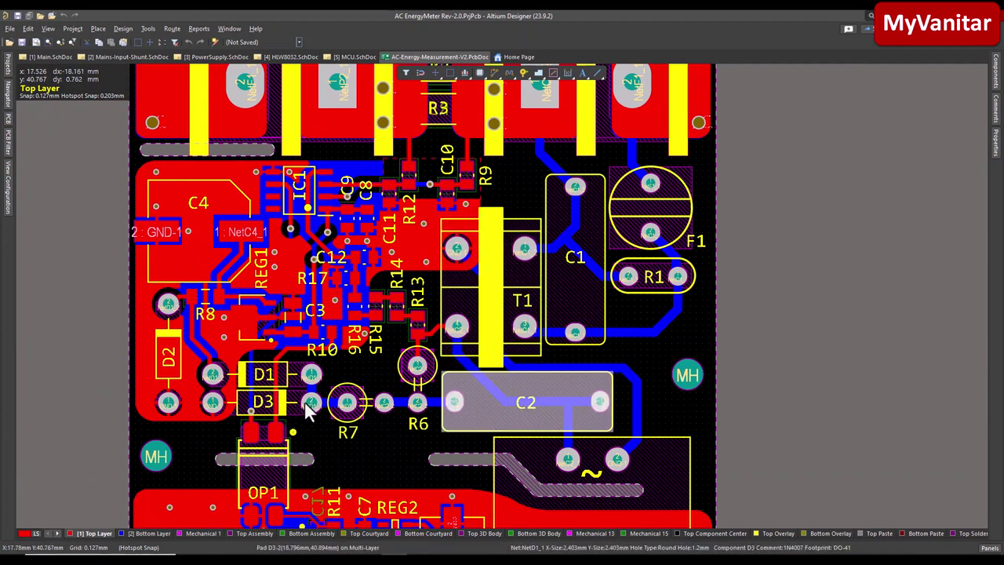
Step: Inspect the IC1 and OP1 footprints
right_click_drag(322, 349, 369, 385)
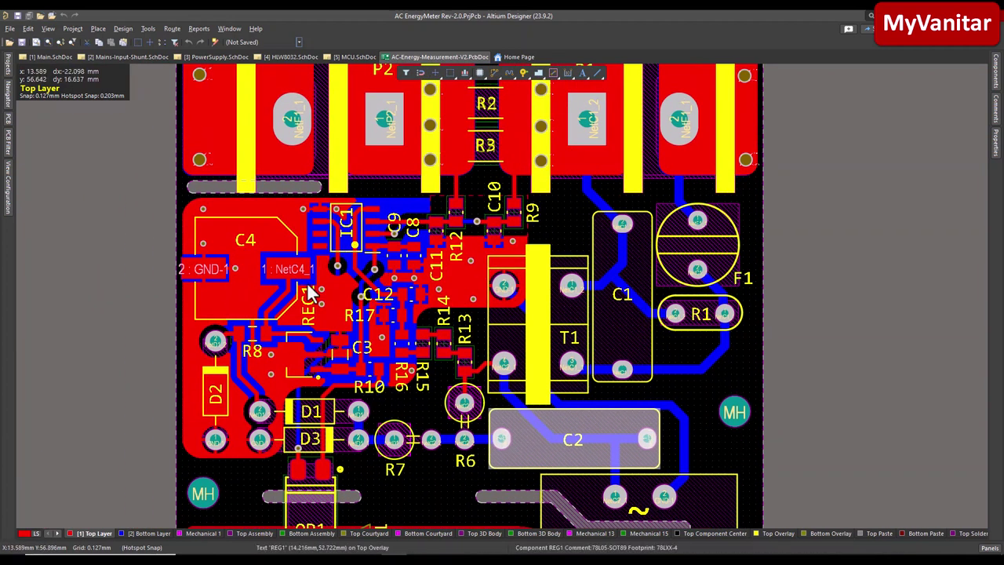
left_click(349, 235)
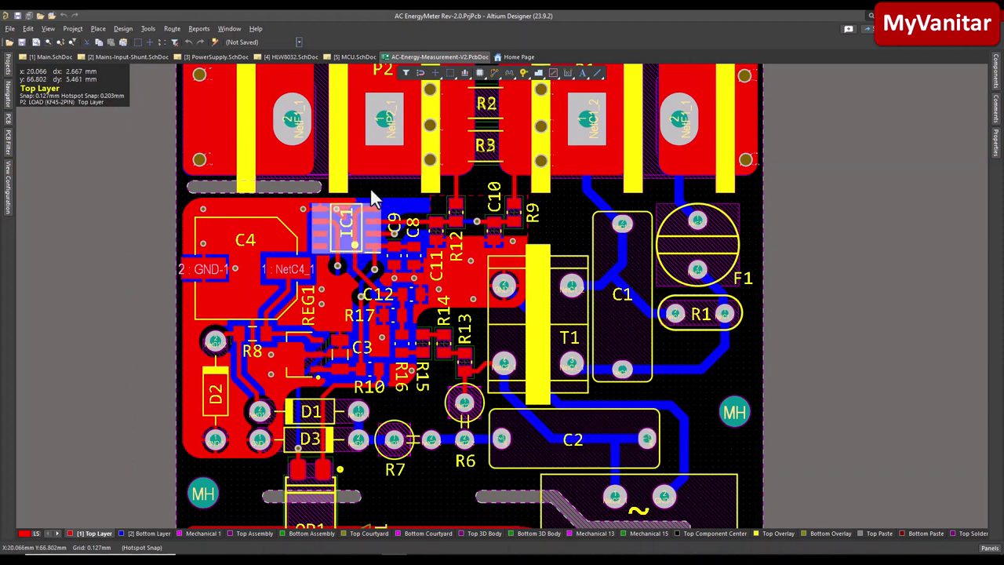
scroll(448, 332, "down", 4)
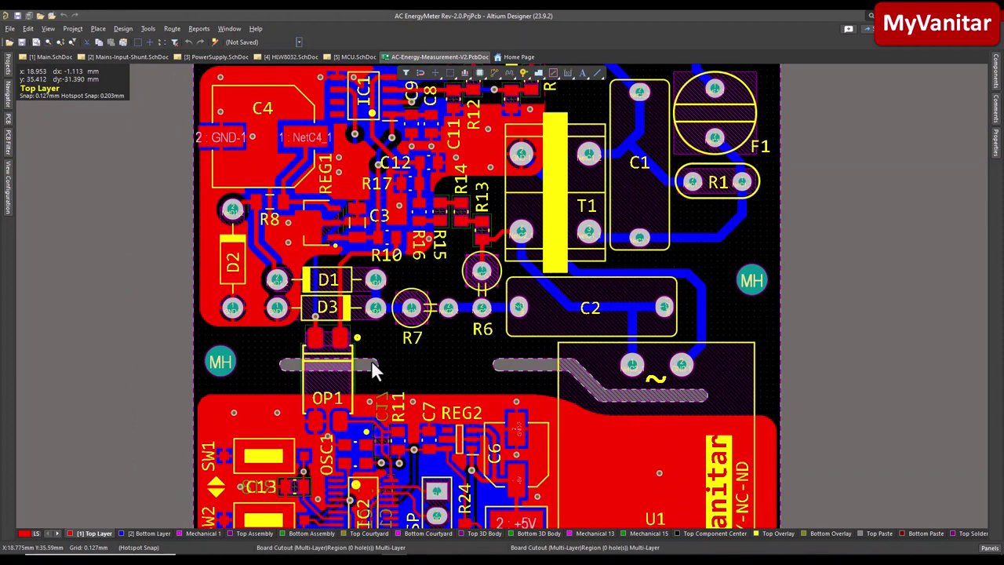
left_click(342, 382)
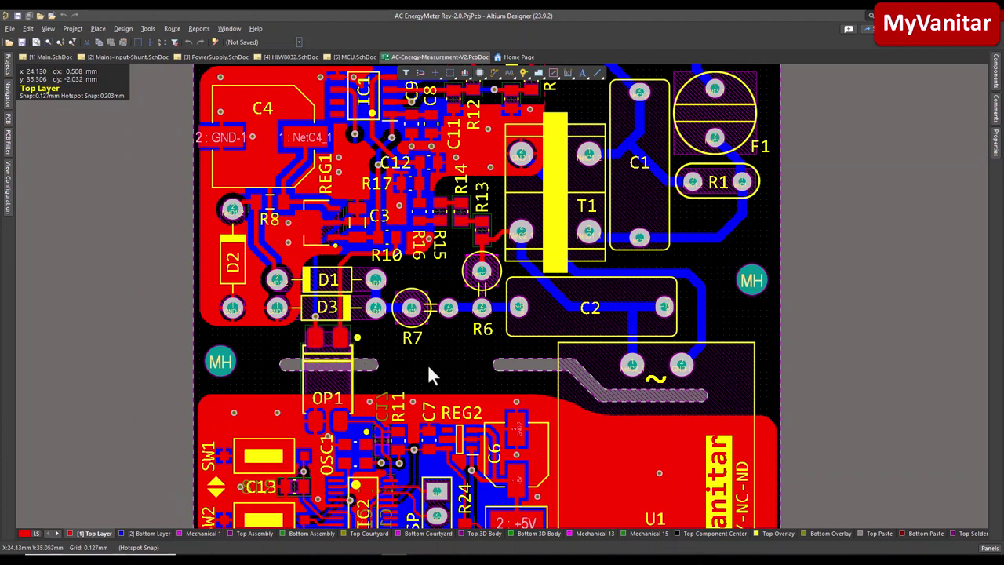
scroll(433, 353, "down", 3)
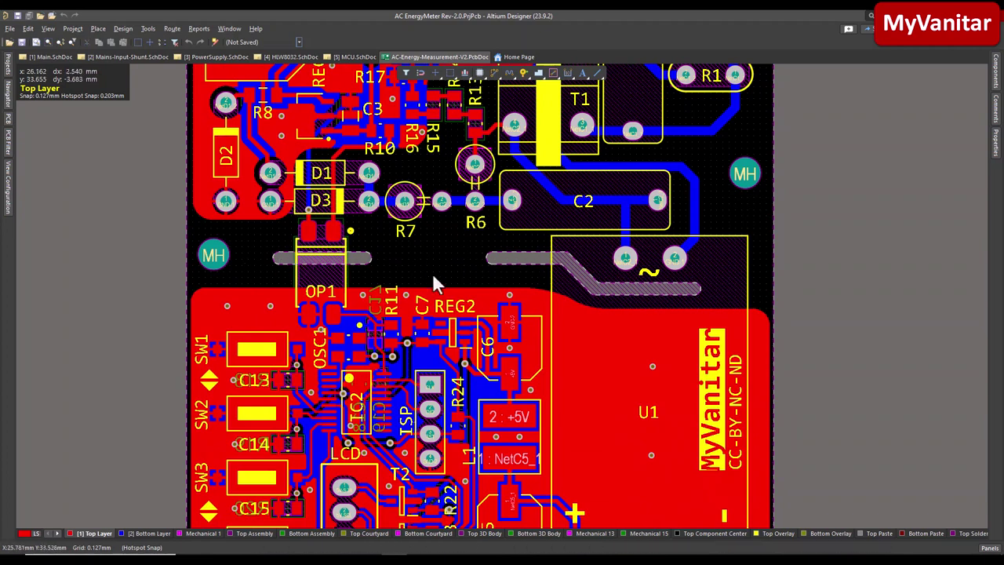
Step: Pan down over the microcontroller area and select the LCD connector
right_click_drag(578, 385, 577, 350)
right_click_drag(562, 314, 556, 381)
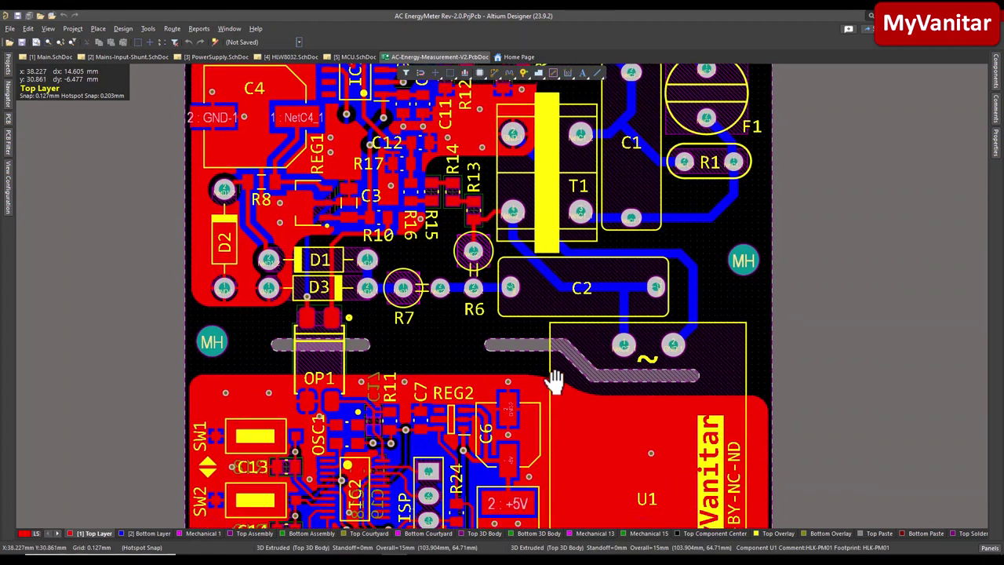
scroll(556, 382, "down", 2, "ctrl")
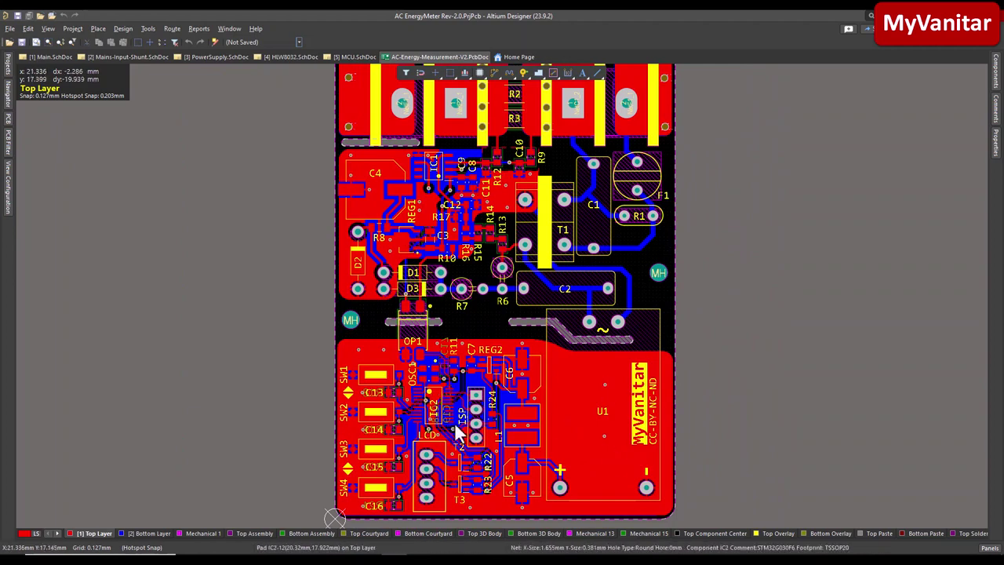
right_click_drag(454, 437, 449, 388)
scroll(451, 385, "up", 3, "ctrl")
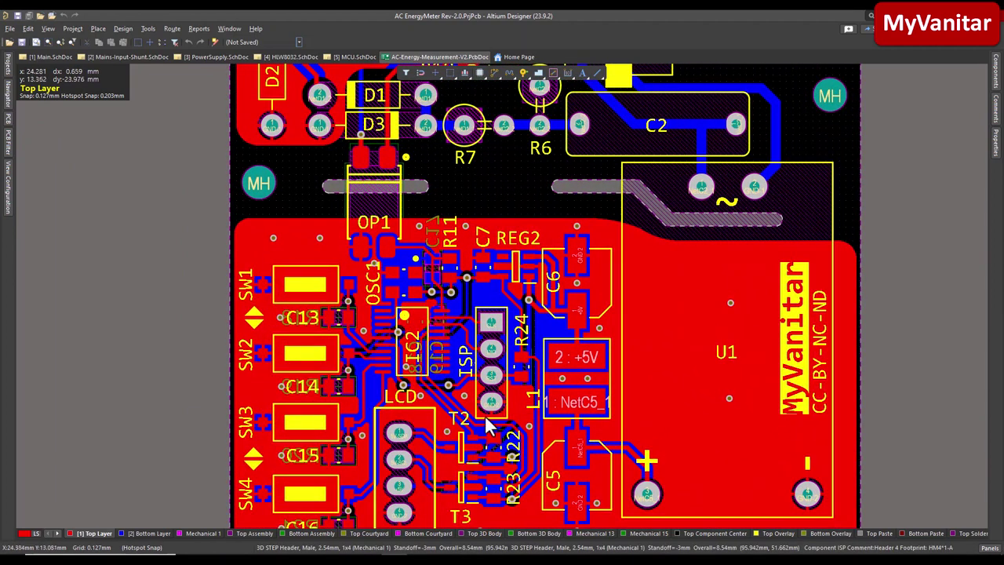
right_click_drag(481, 425, 486, 388)
scroll(470, 389, "up", 2, "ctrl")
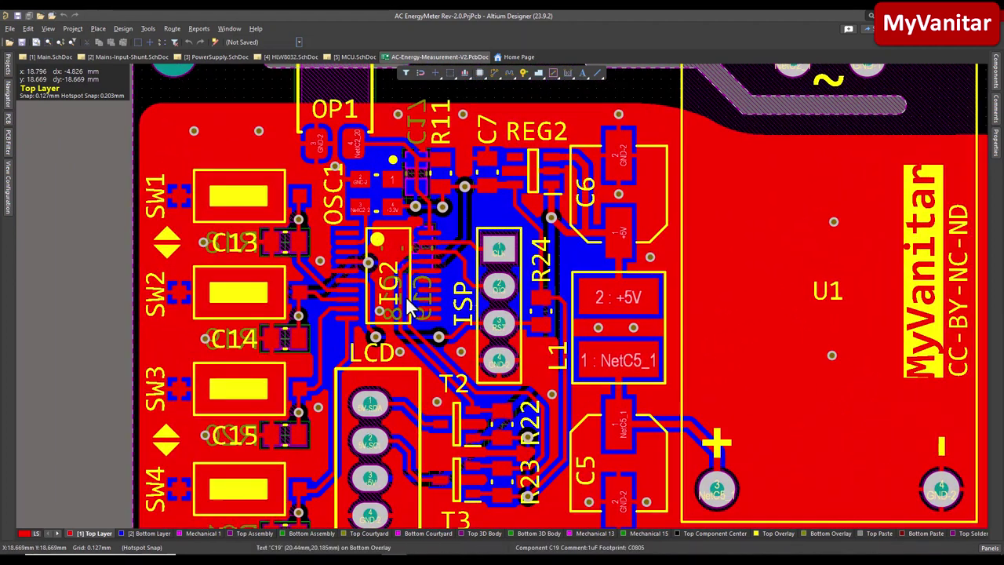
right_click_drag(462, 346, 465, 312)
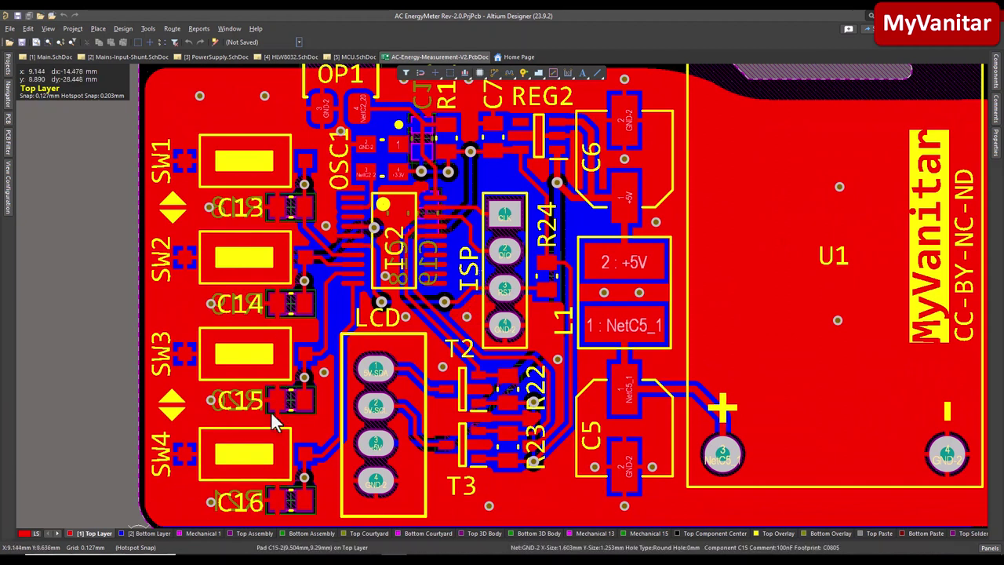
right_click_drag(298, 370, 309, 354)
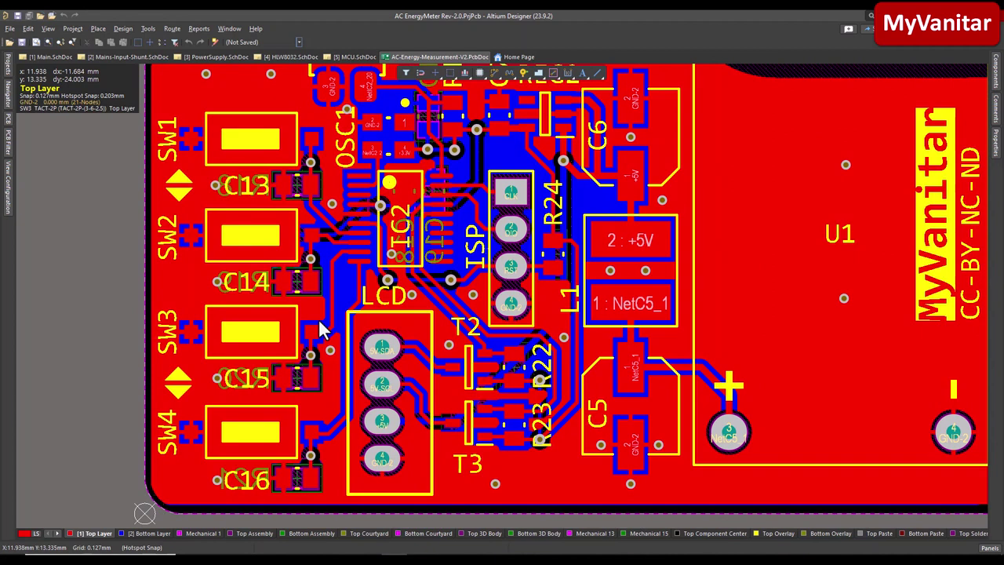
right_click_drag(428, 369, 336, 348)
left_click(330, 320)
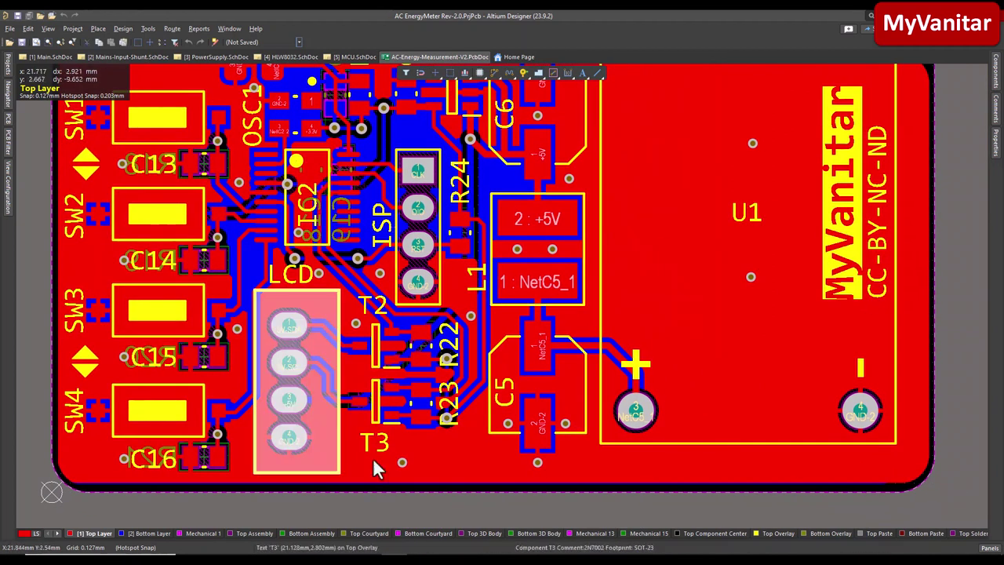
left_click(399, 510)
left_click(394, 387)
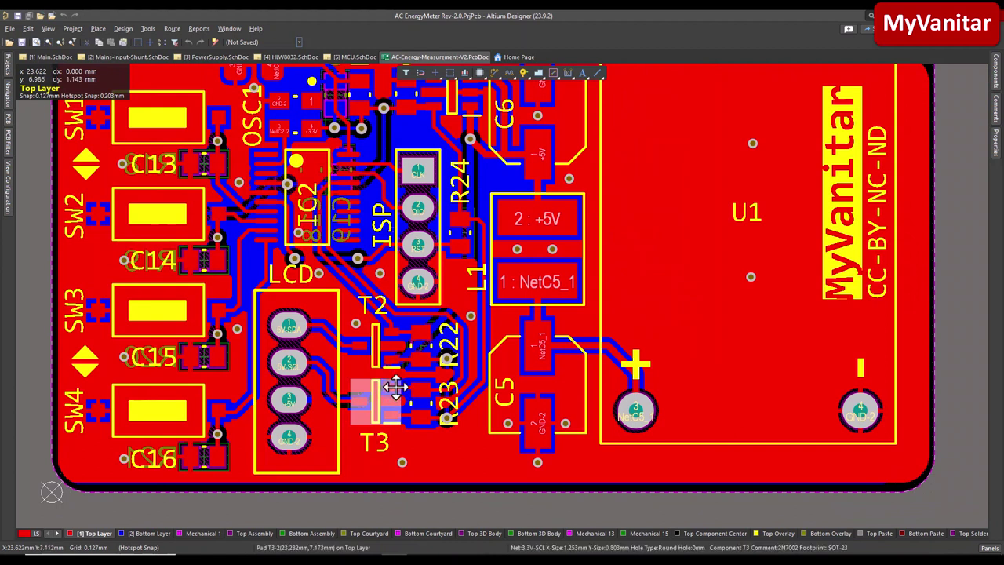
mouse_move(394, 388)
left_mouse_down()
mouse_move(395, 331)
mouse_move(395, 387)
left_mouse_up()
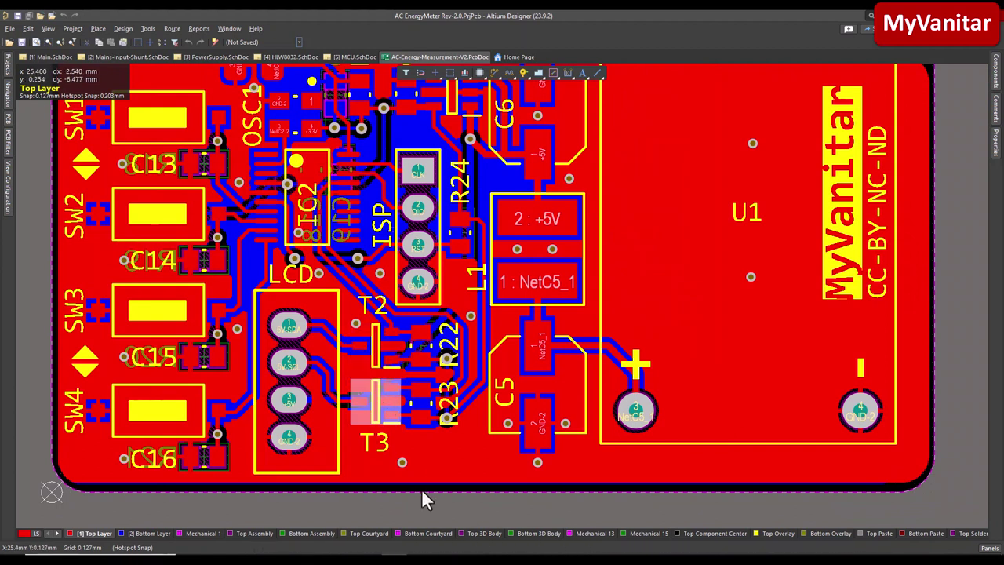
left_click(423, 517)
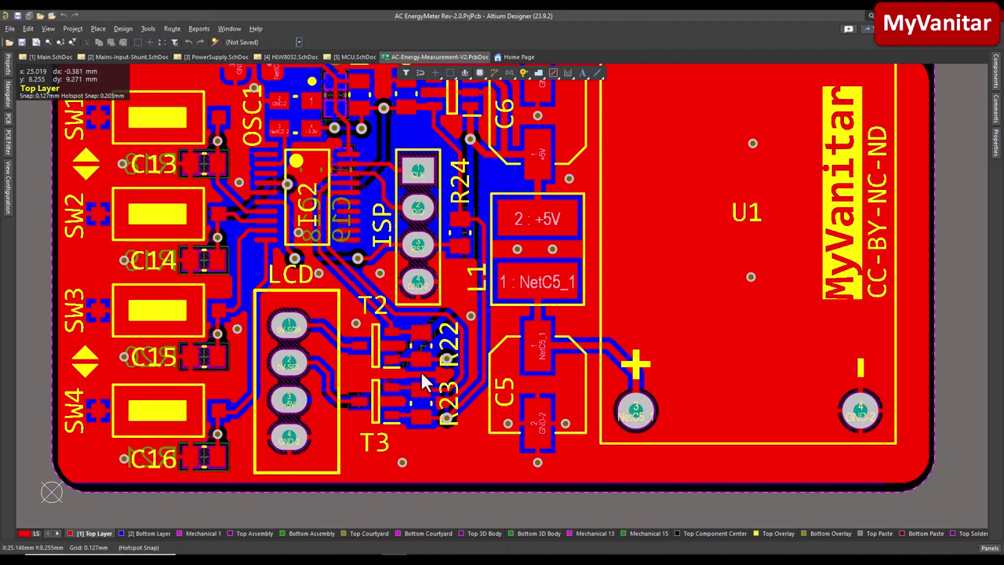
right_click_drag(526, 335, 518, 345)
scroll(518, 345, "down", 1, "ctrl")
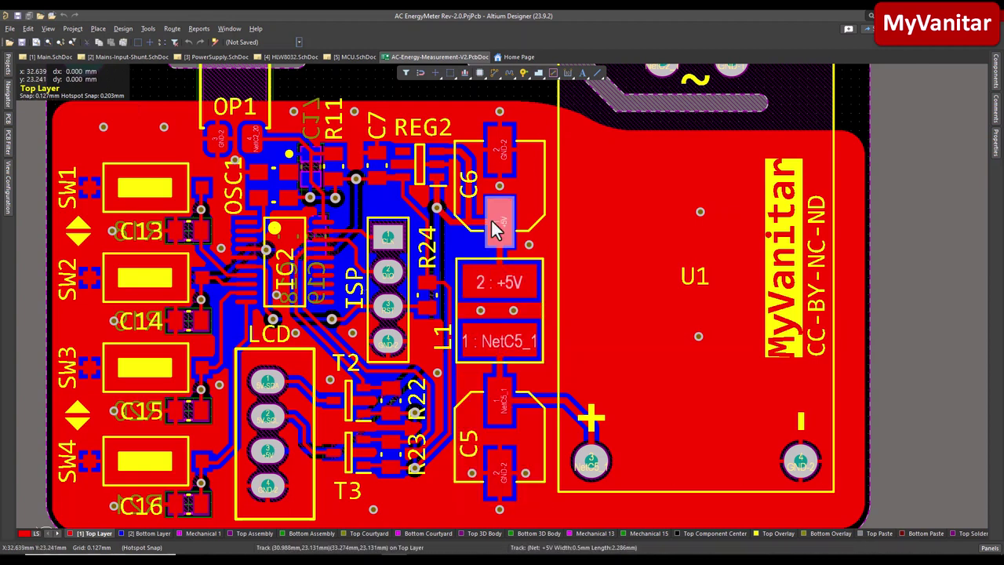
left_click(519, 204)
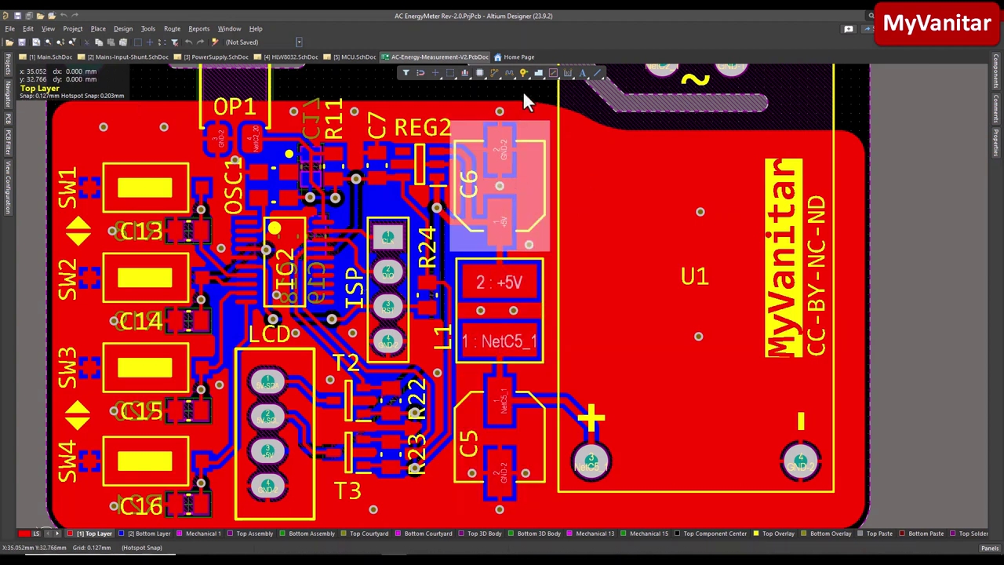
left_click(526, 98)
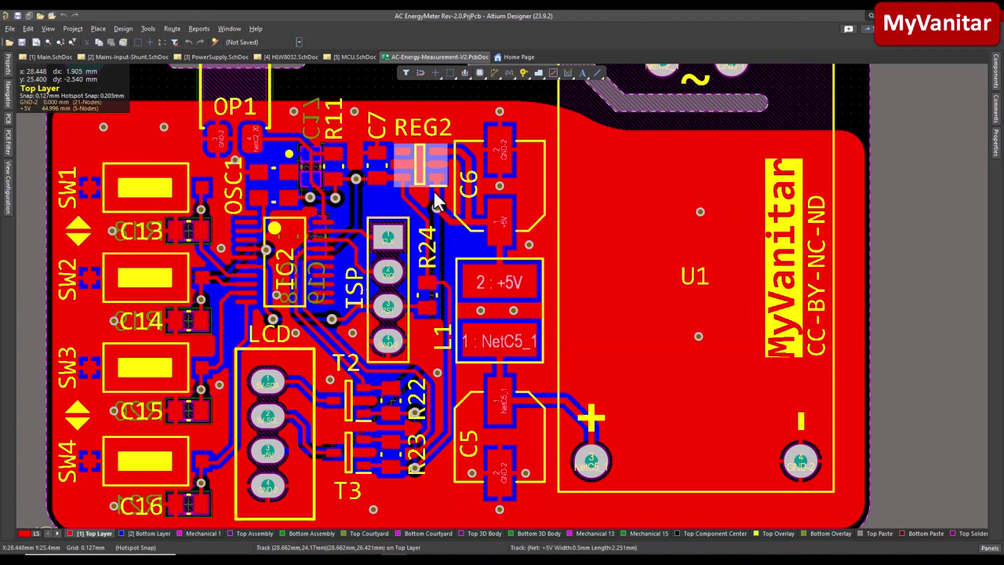
scroll(437, 202, "down", 3, "ctrl")
right_click_drag(431, 197, 476, 255)
scroll(476, 254, "down", 2, "ctrl")
right_click_drag(459, 202, 508, 344)
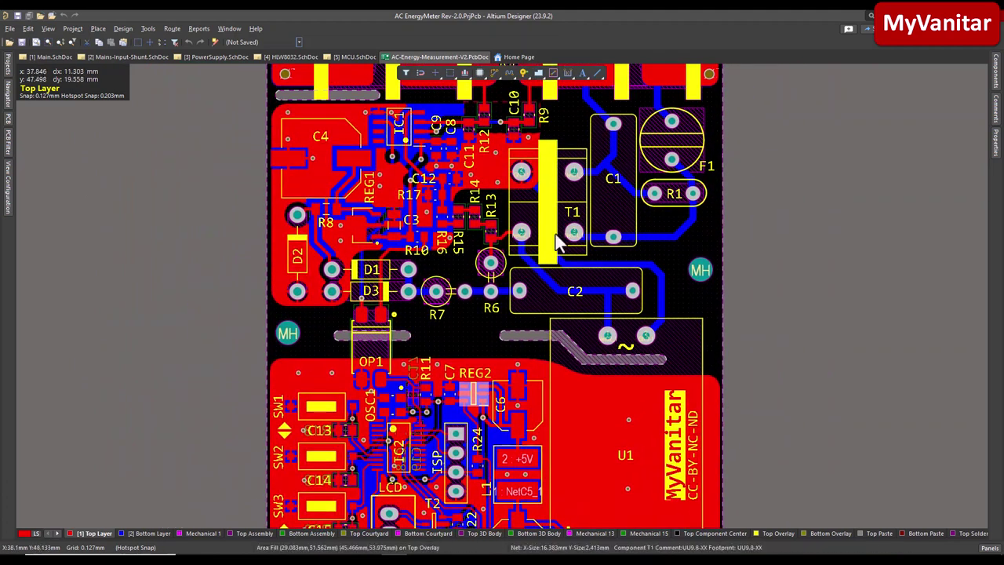
right_click_drag(556, 233, 600, 282)
Step: Zoom over the LOAD OUT / AC IN connectors, then bring the whole board back into view
right_click_drag(604, 246, 596, 368)
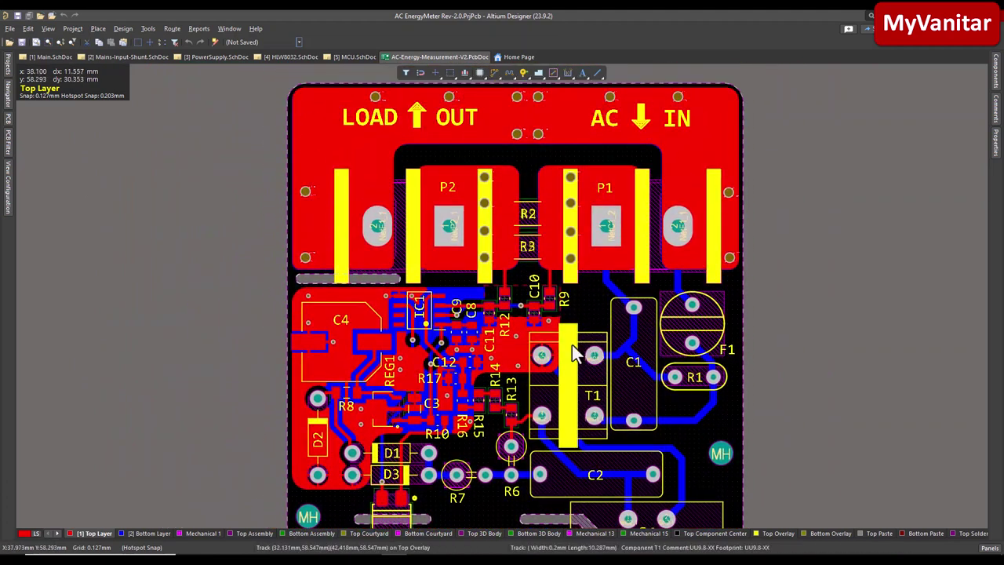
right_click_drag(535, 344, 521, 390)
scroll(643, 226, "up", 3, "ctrl")
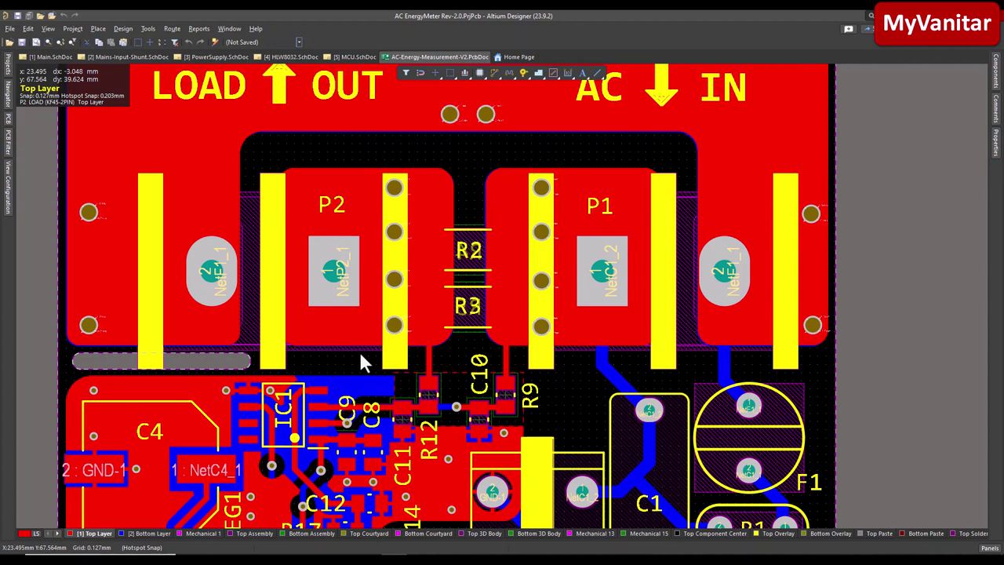
right_click_drag(358, 349, 369, 314)
scroll(361, 282, "down", 5, "ctrl")
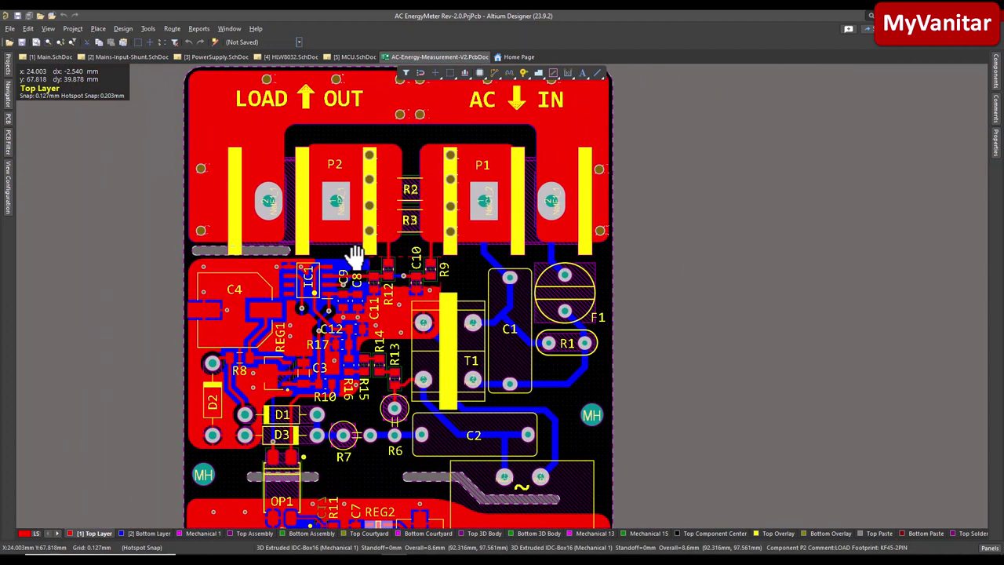
Step: Inspect the bottom layer around P1, P2, R2 and R3, then return to the top layer
left_click(147, 533)
right_click_drag(319, 458, 369, 247)
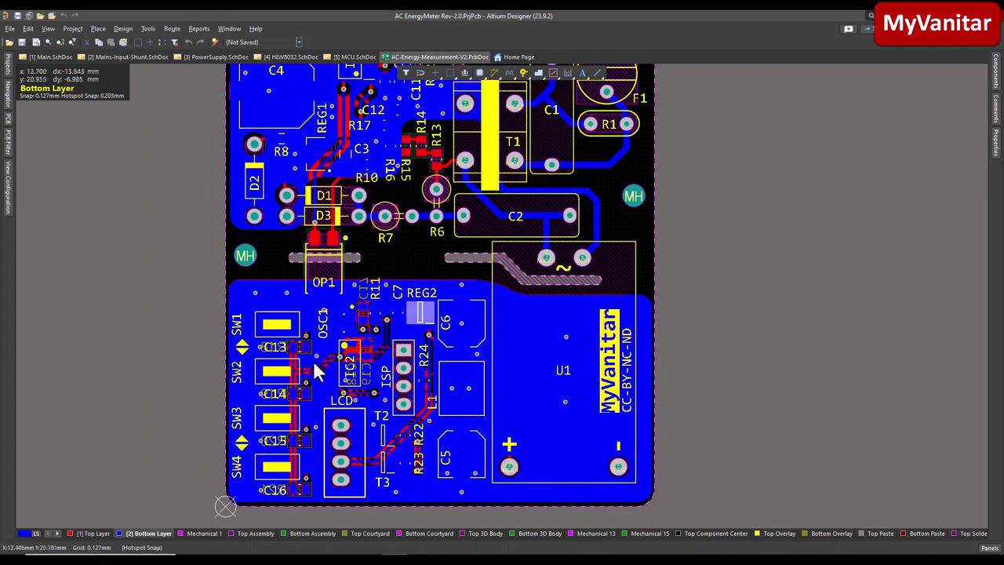
right_click_drag(470, 287, 490, 395)
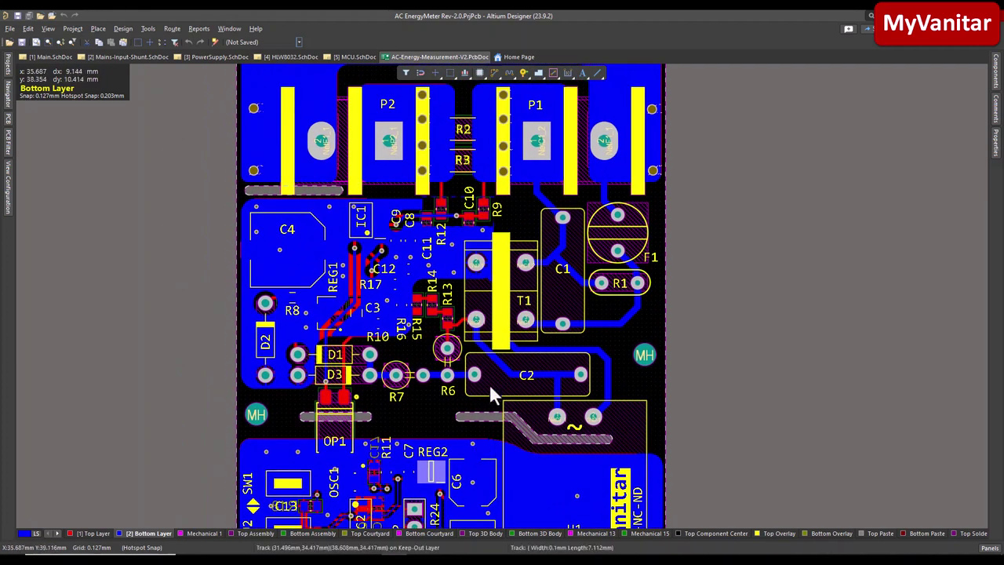
left_click(97, 533)
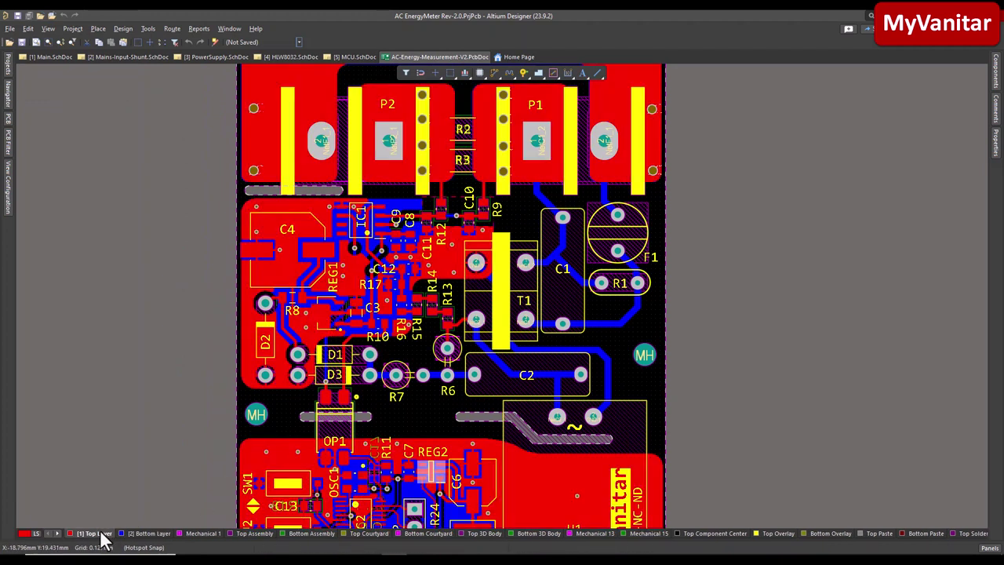
right_click_drag(436, 295, 444, 329)
left_click(298, 42)
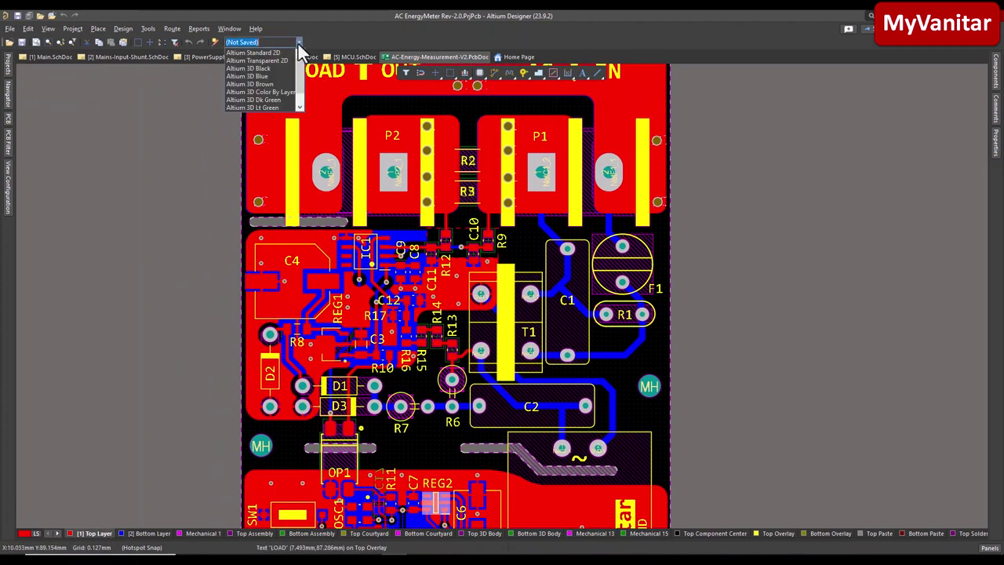
Step: Switch to the Altium 3D Dk Green view and enlarge the 3D board
left_click(267, 99)
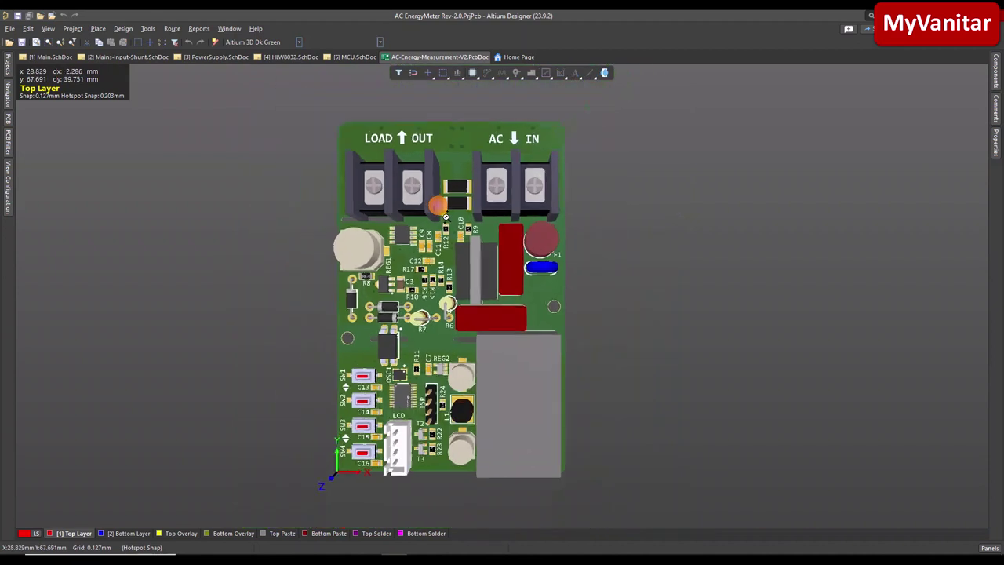
right_click_drag(489, 243, 561, 374)
scroll(531, 237, "up", 3, "ctrl")
scroll(512, 253, "up", 3, "ctrl")
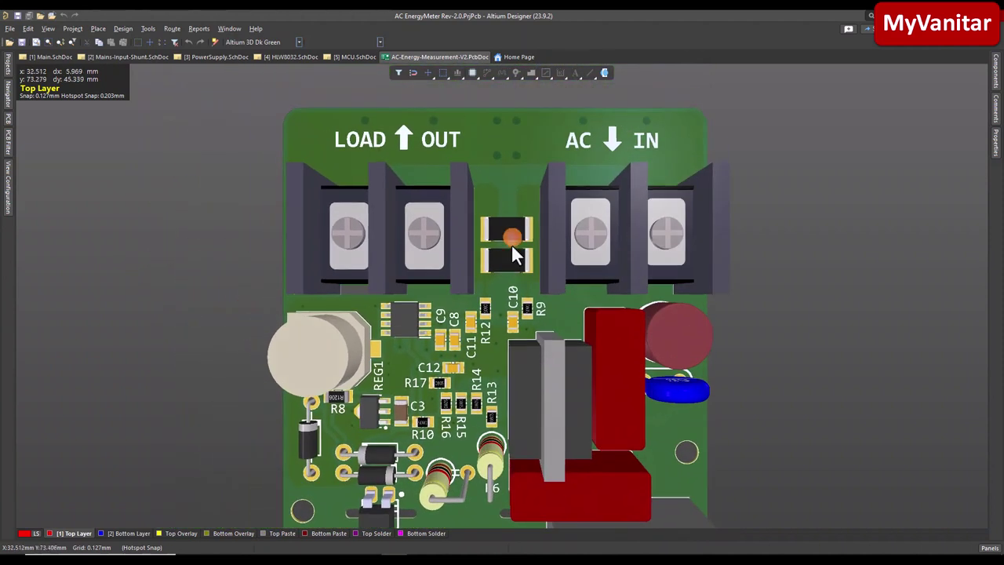
Step: View the 3D board from its bottom side and inspect its components
left_click(378, 40)
left_click(362, 59)
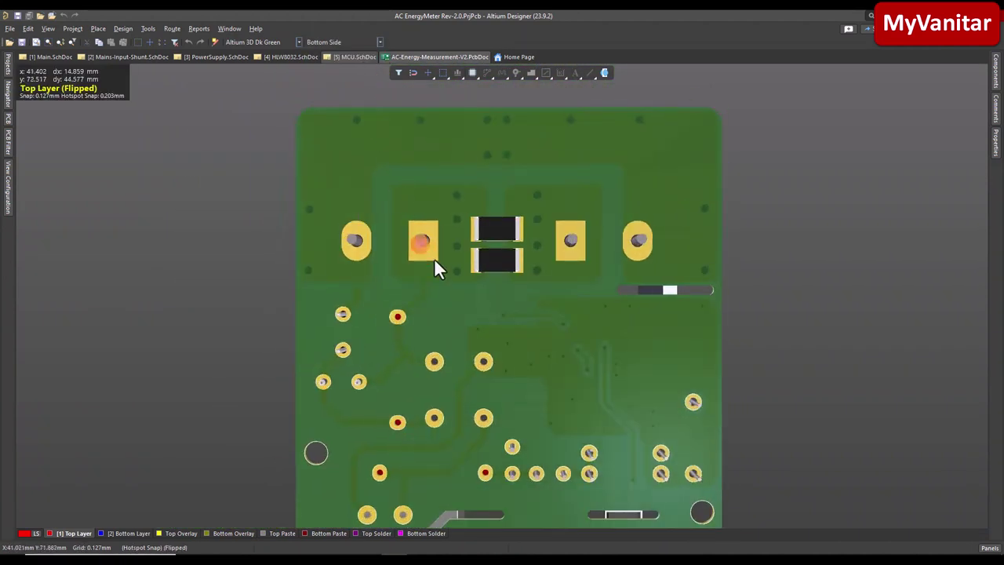
mouse_move(433, 258)
right_mouse_down()
mouse_move(434, 219)
mouse_move(452, 266)
right_mouse_up()
scroll(431, 223, "down", 2, "ctrl")
scroll(430, 229, "down", 1, "ctrl")
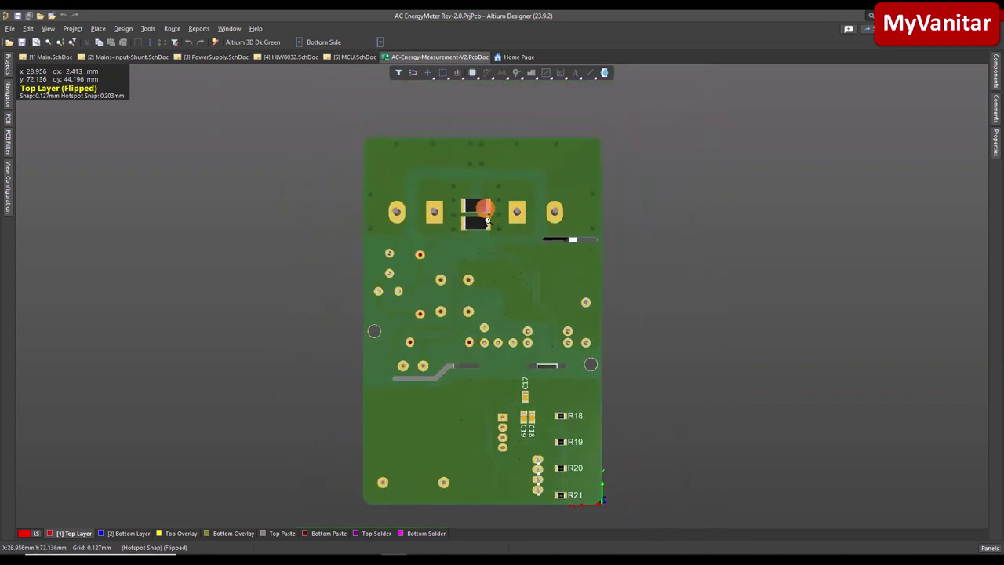
scroll(482, 218, "up", 3, "ctrl")
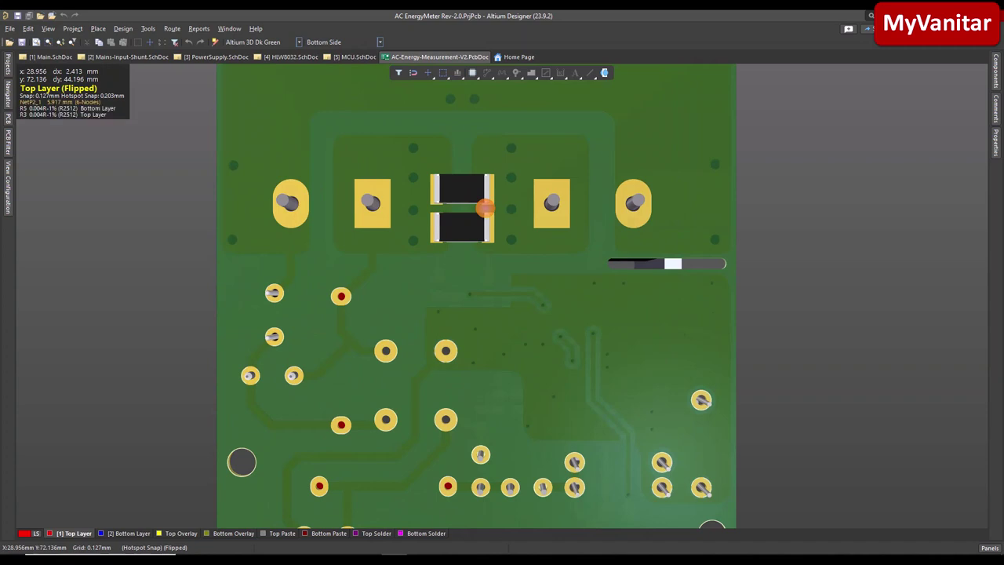
scroll(490, 208, "down", 3, "ctrl")
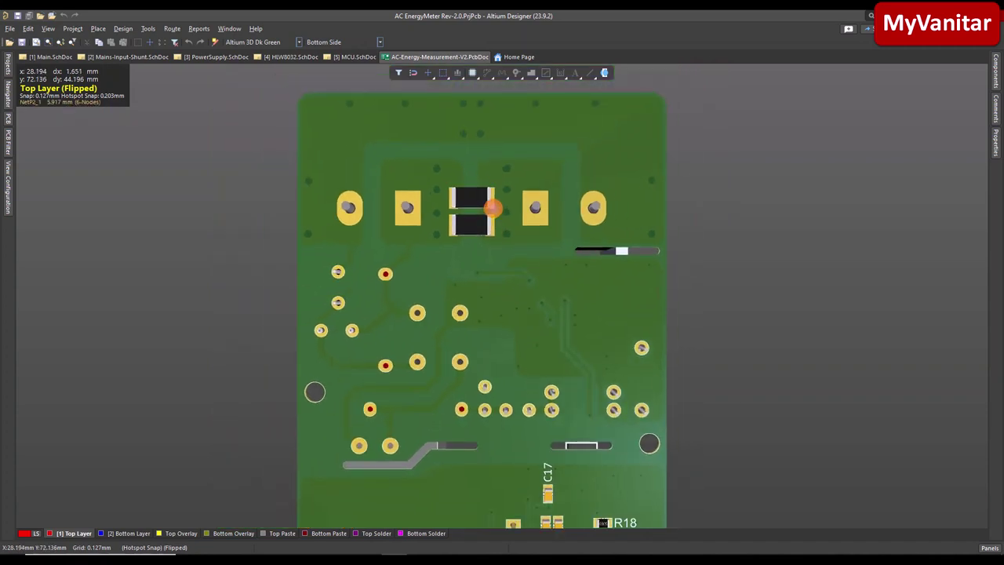
right_click_drag(549, 347, 526, 208)
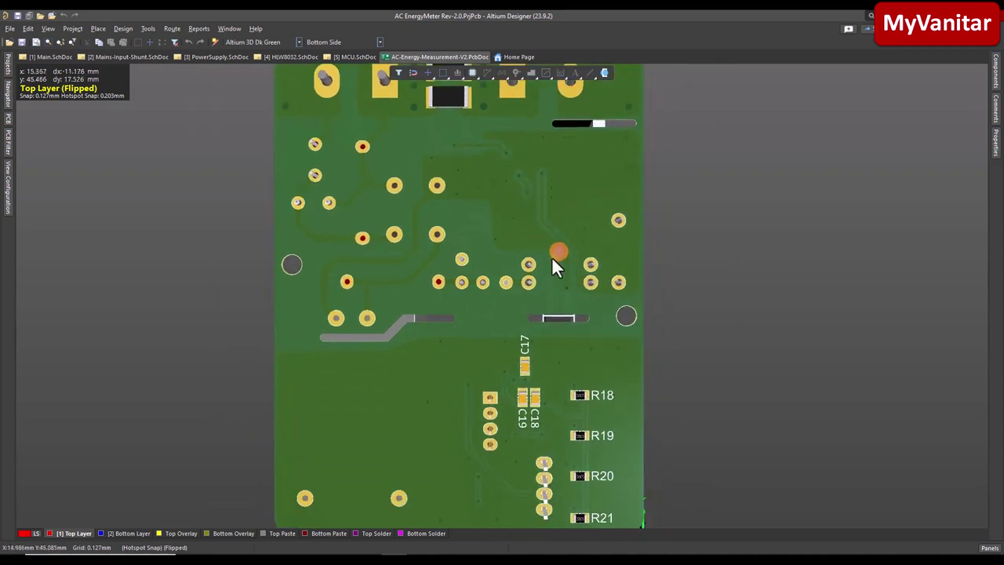
right_click_drag(589, 354, 579, 335)
right_click_drag(476, 184, 467, 248)
scroll(464, 227, "down", 2, "ctrl")
Step: Return the 3D board to its top-side view
left_click(378, 40)
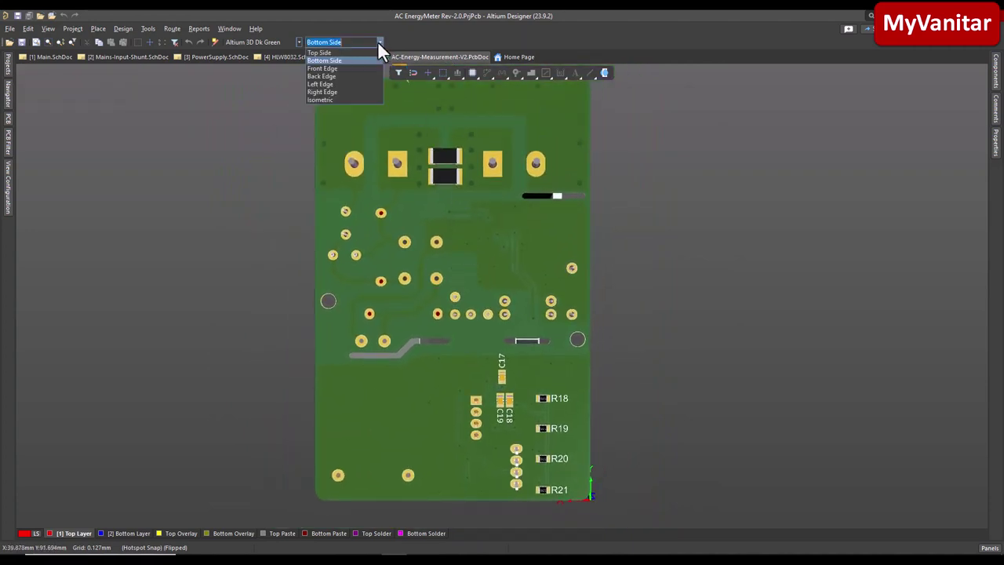
left_click(364, 53)
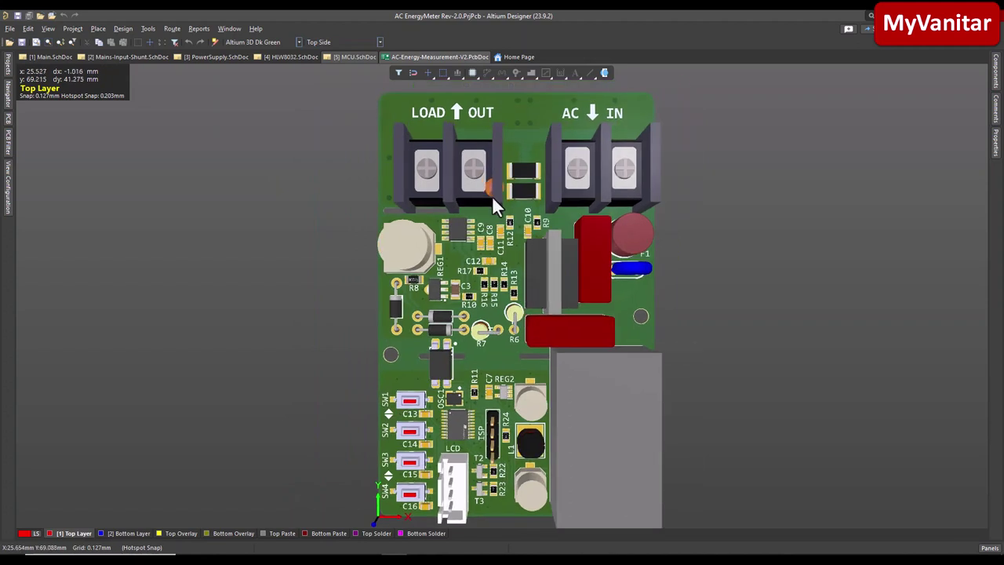
mouse_move(490, 198)
right_mouse_down()
mouse_move(455, 224)
mouse_move(477, 208)
right_mouse_up()
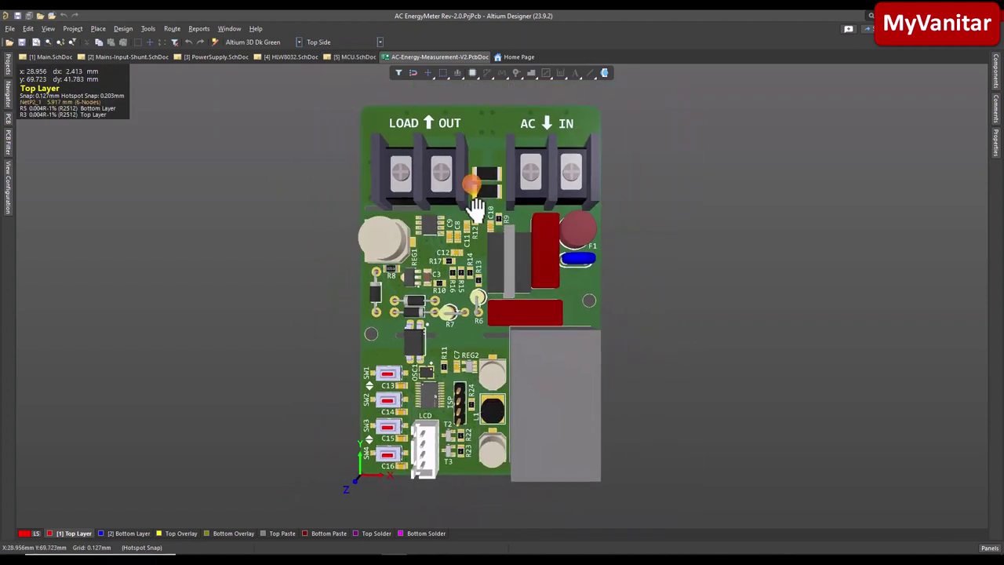